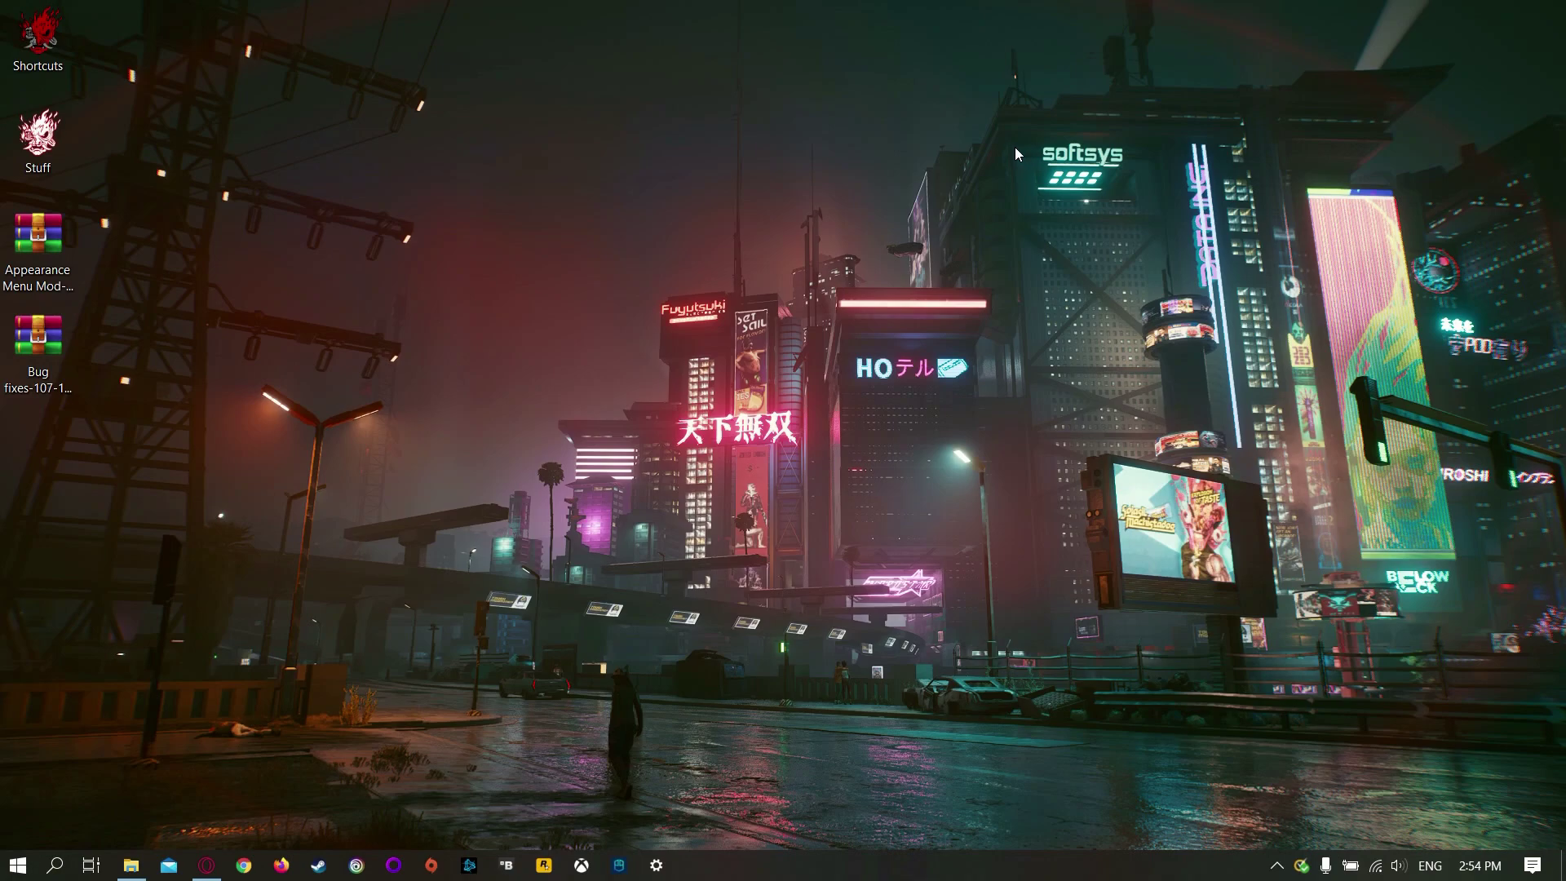
Switch to the browser and request the manual downloads of Appearance Menu Mod and Cyber Engine Tweaks, choosing the slow download for the Bug fixes zip.
left_click(214, 863)
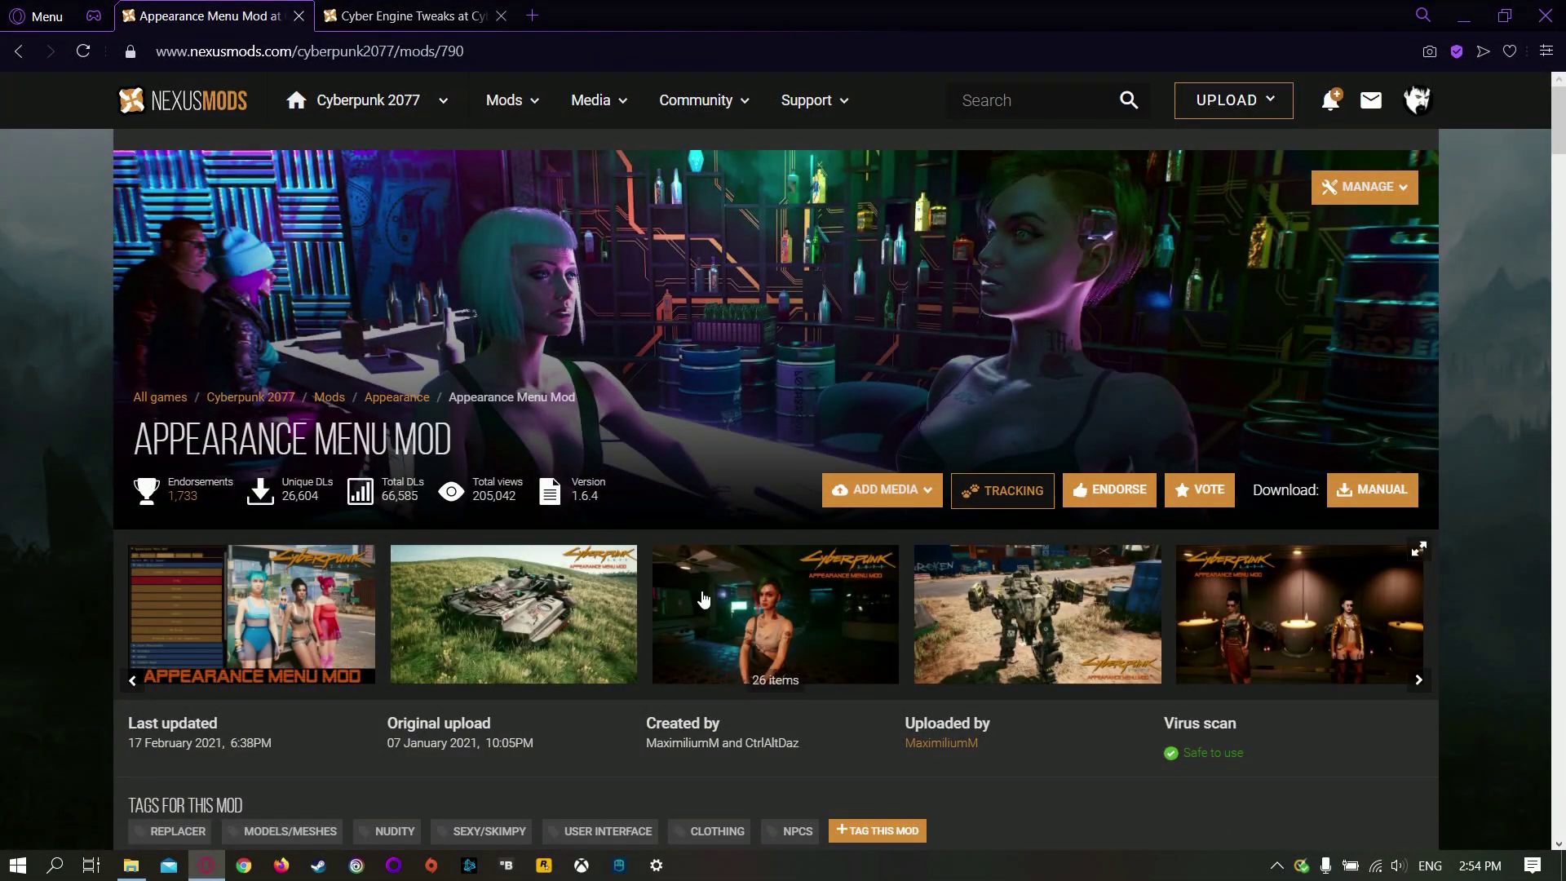
key("ctrl+Tab")
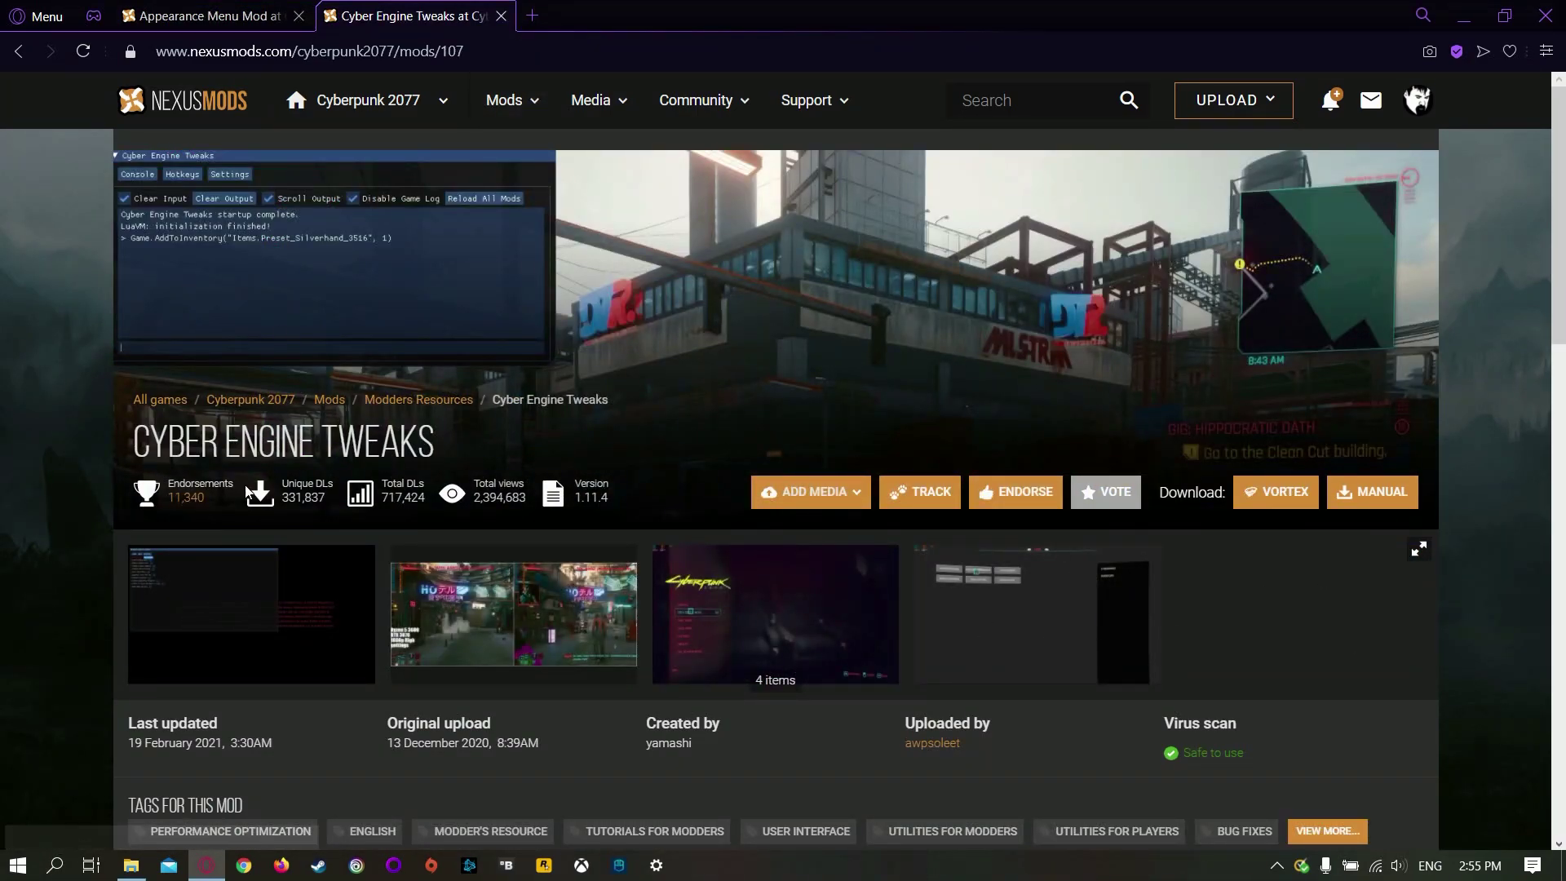
key("ctrl+Tab")
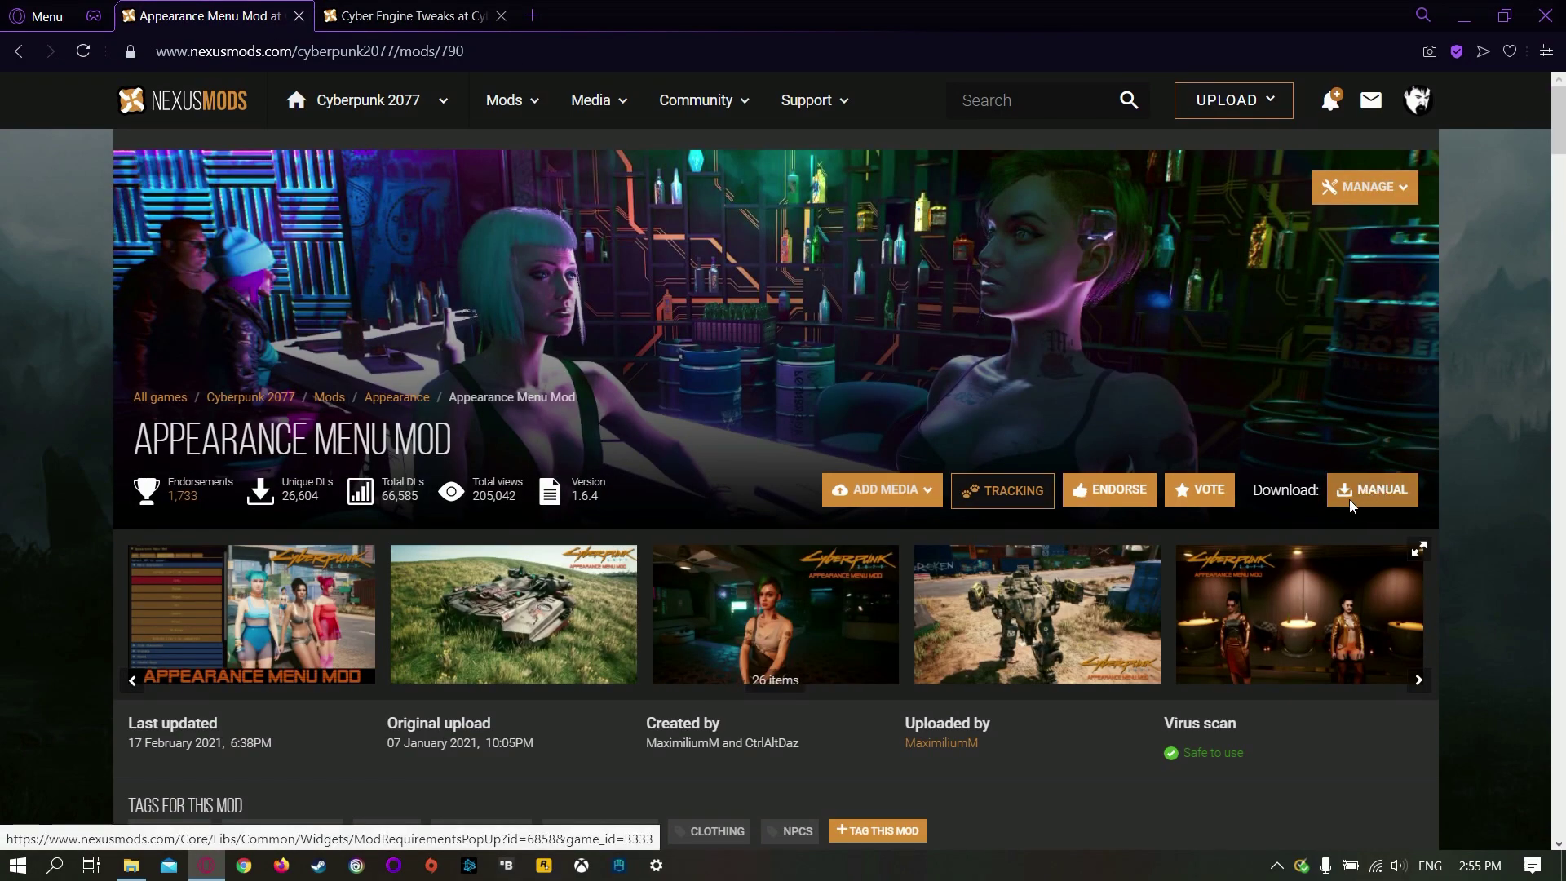
left_click(1350, 500)
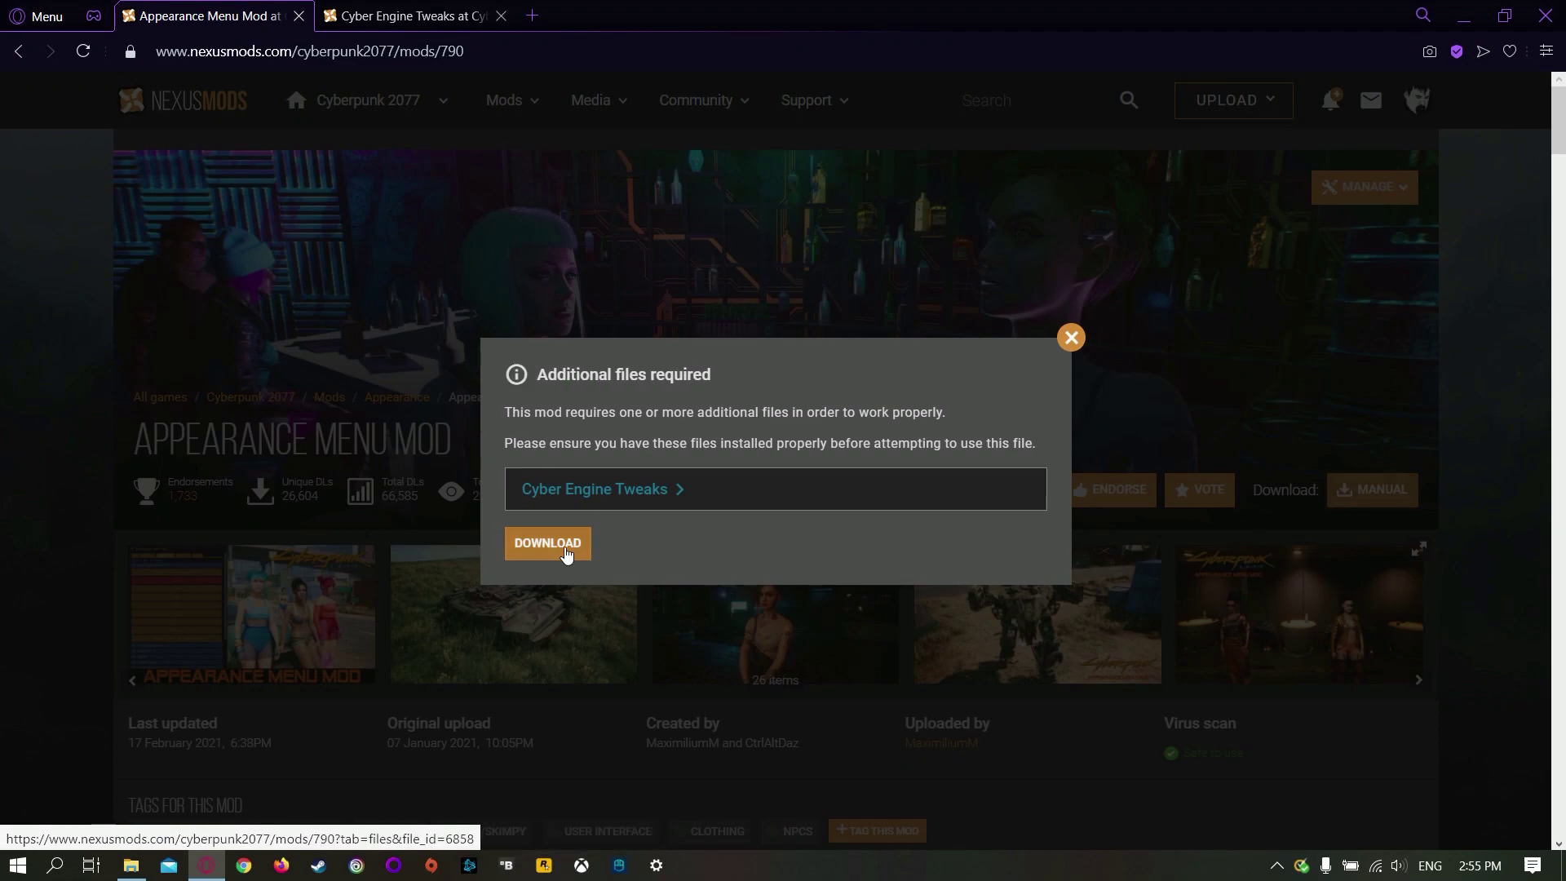
left_click(394, 16)
left_click(1384, 510)
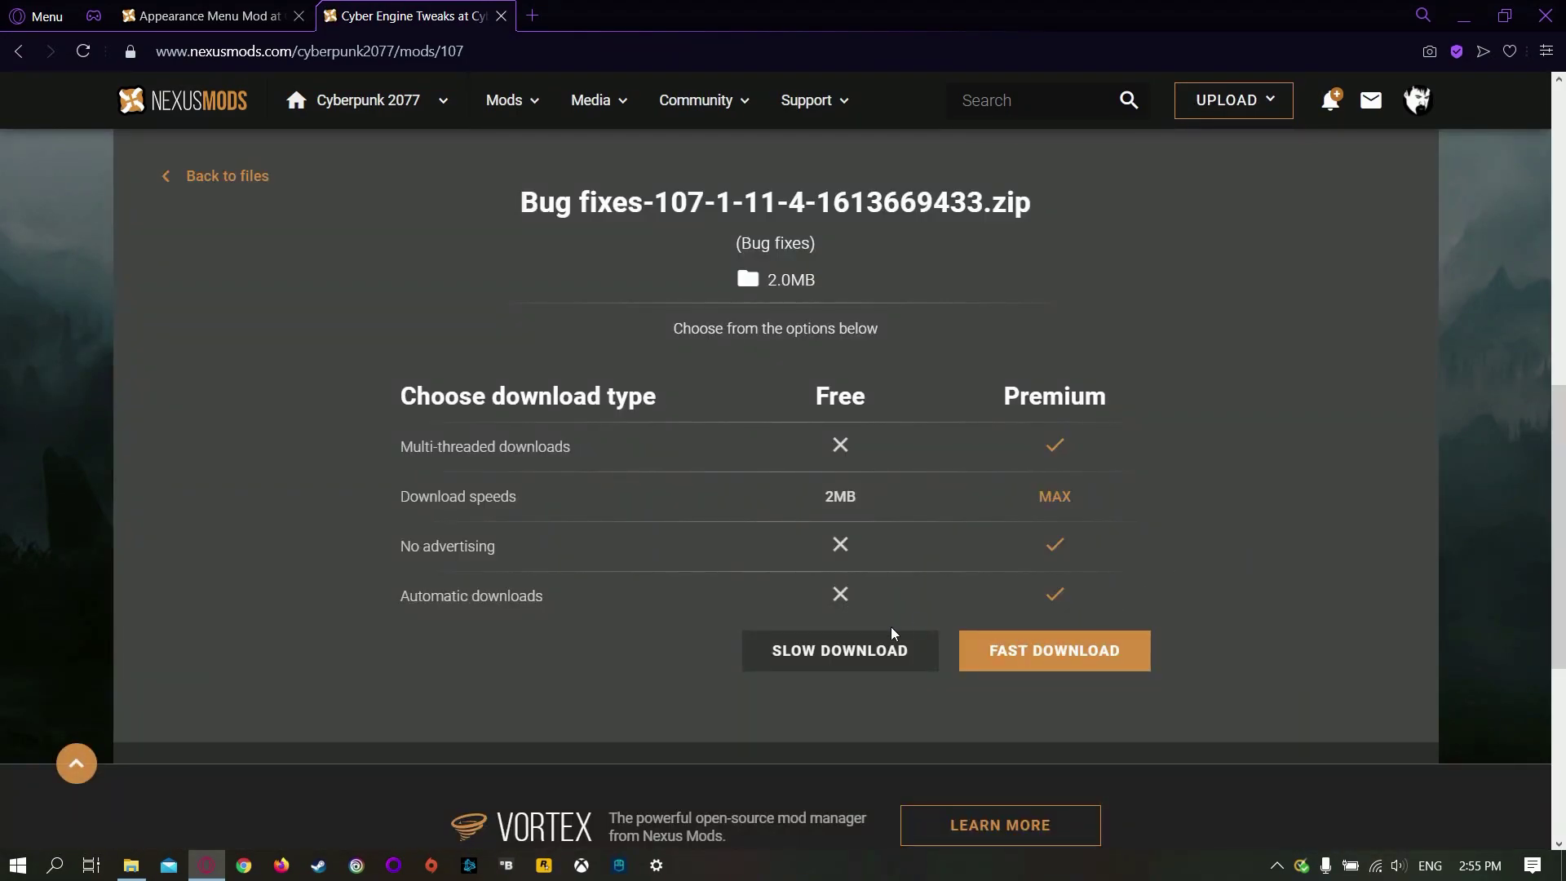
left_click(876, 637)
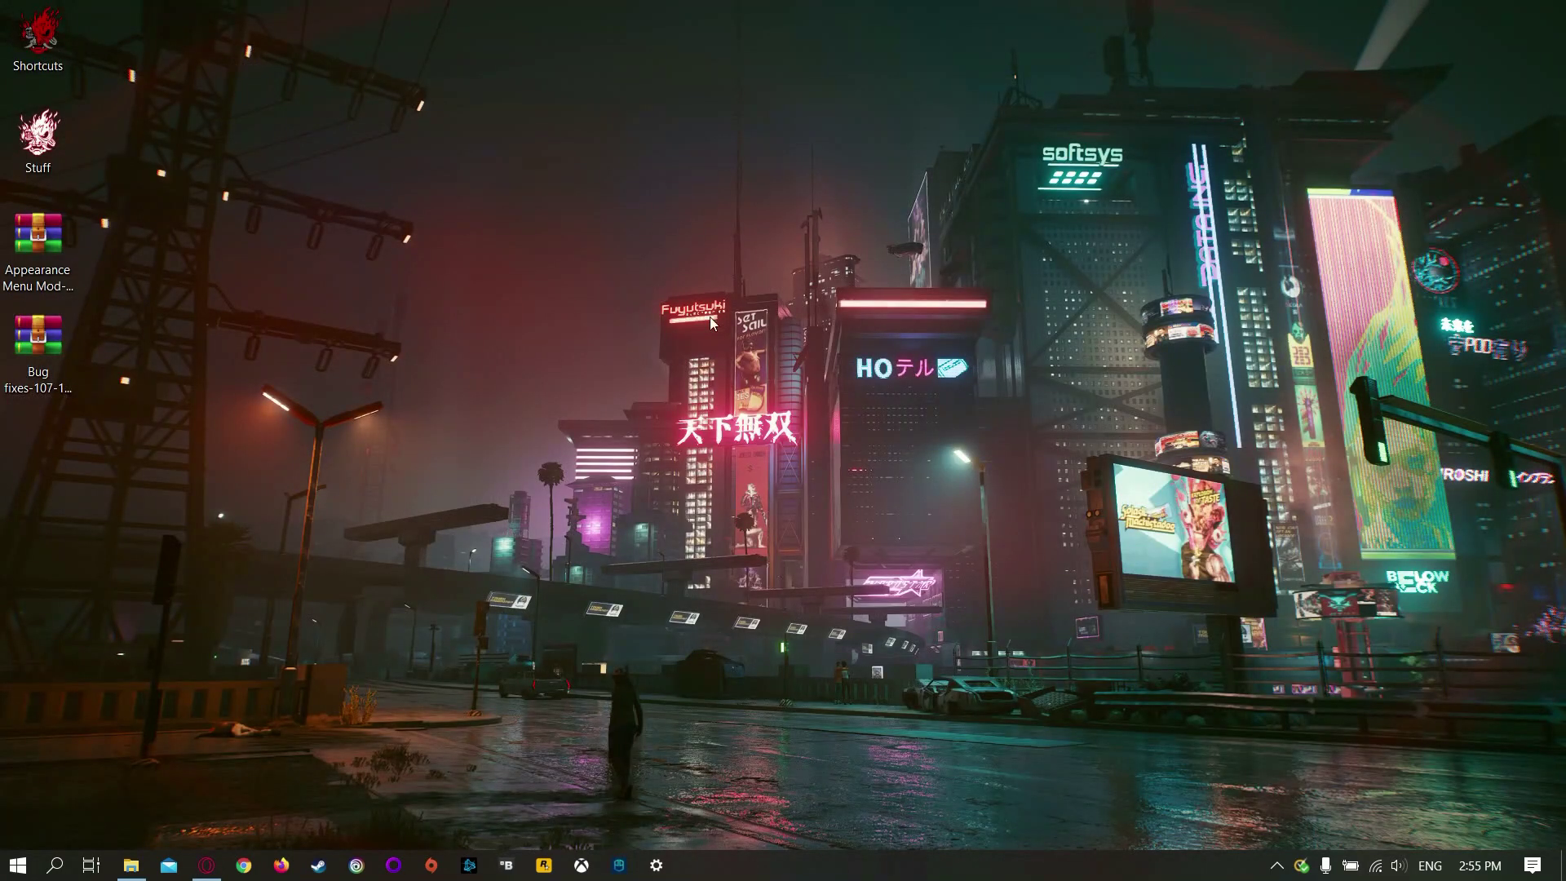
Extract the Appearance Menu Mod and Bug fixes archives on the desktop, each into its own folder.
right_click(59, 232)
left_click(97, 340)
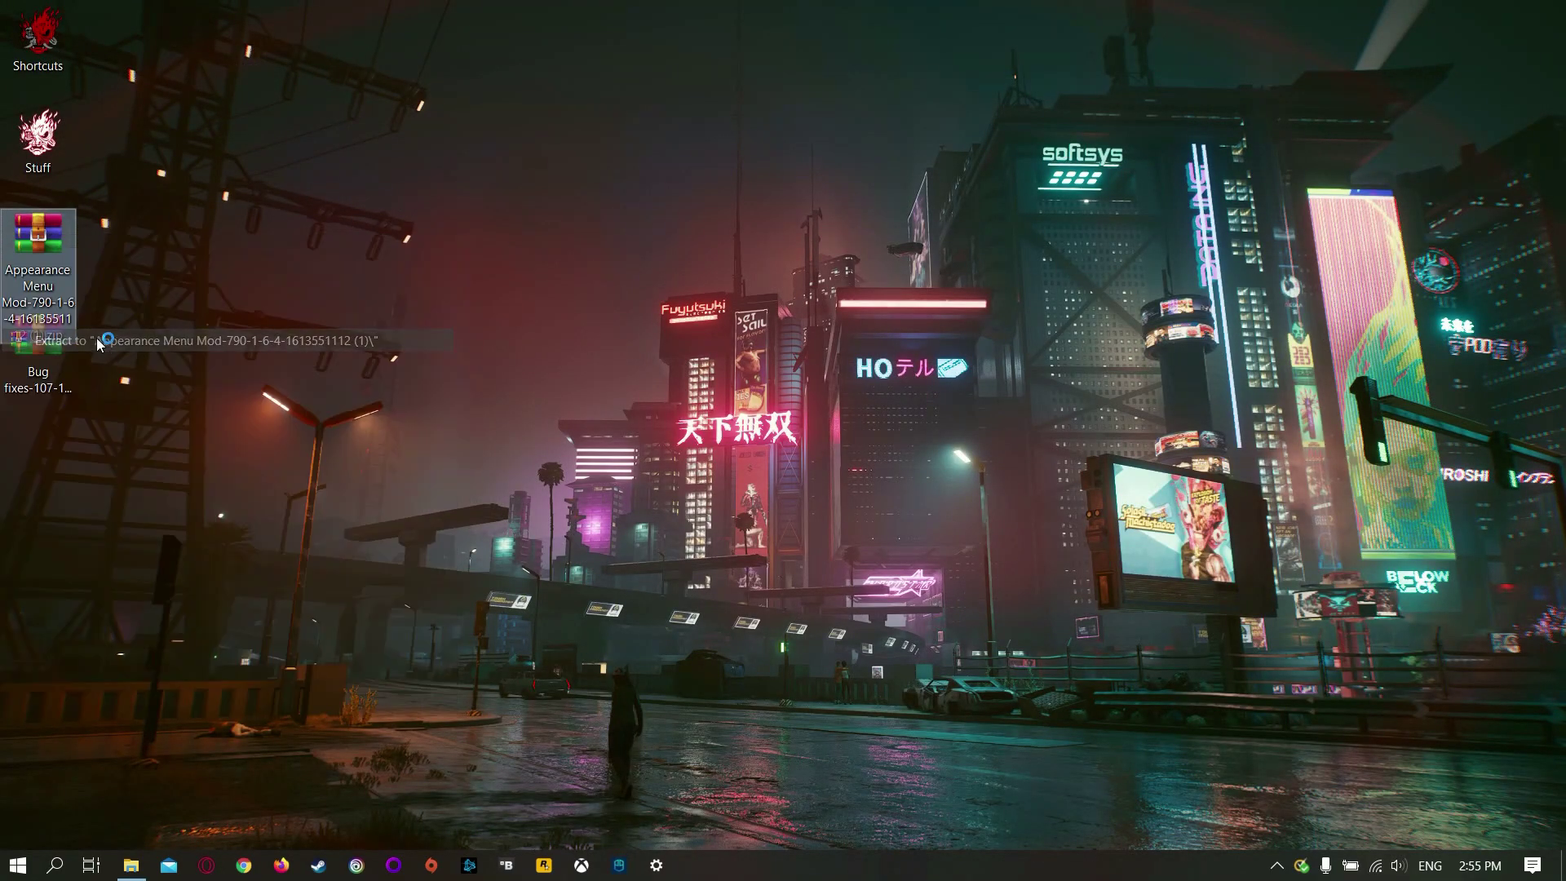
right_click(31, 357)
left_click(46, 452)
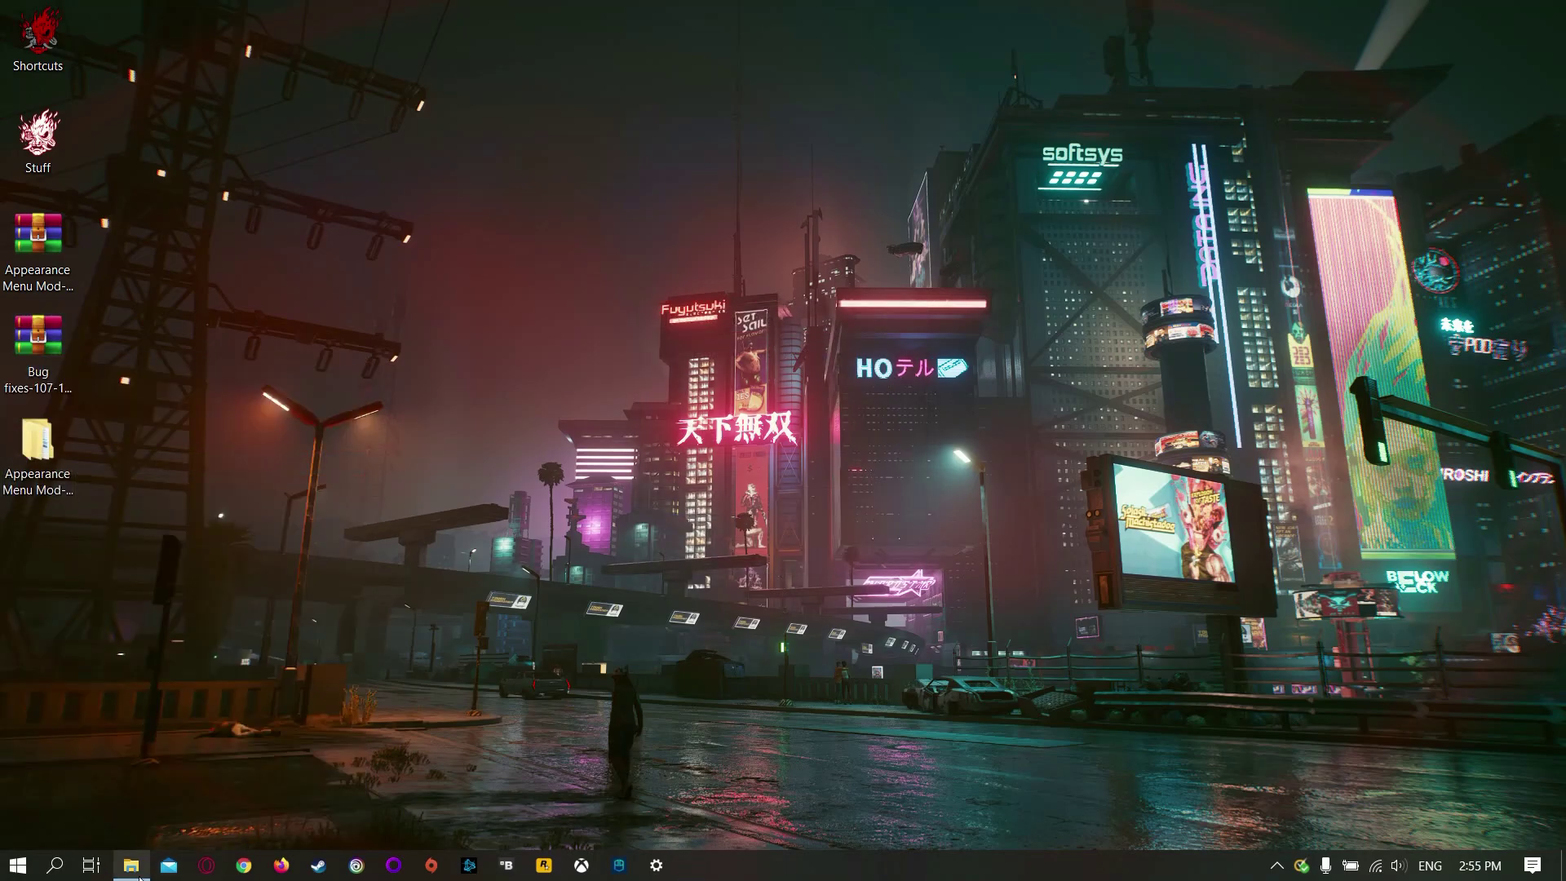
Switch to File Explorer and duplicate the x64 folder inside the Cyberpunk 2077 bin folder.
left_click(133, 867)
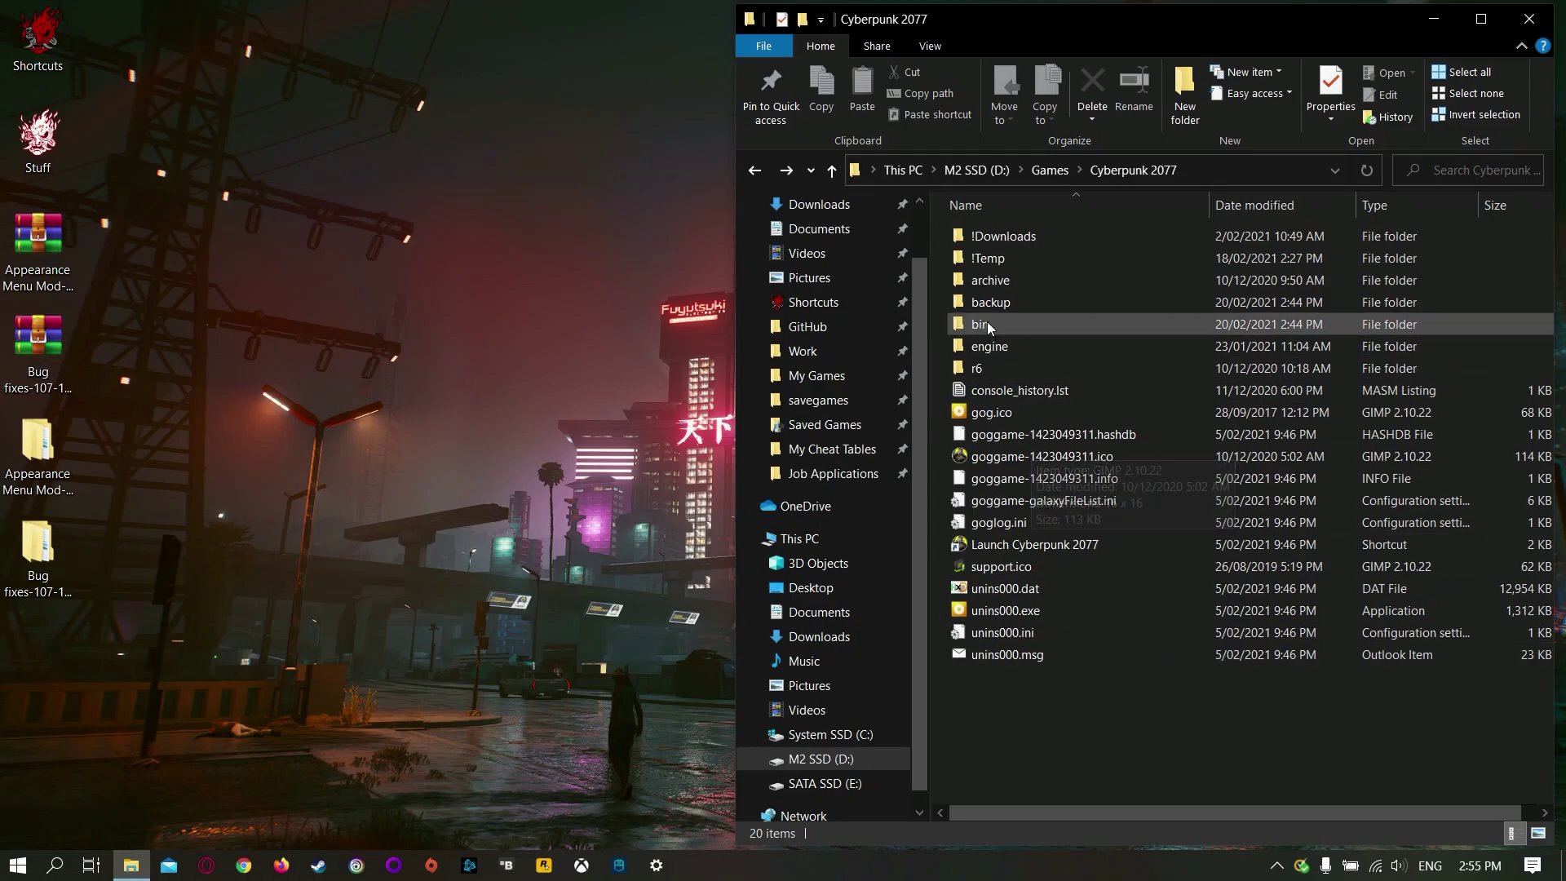
mouse_move(987, 323)
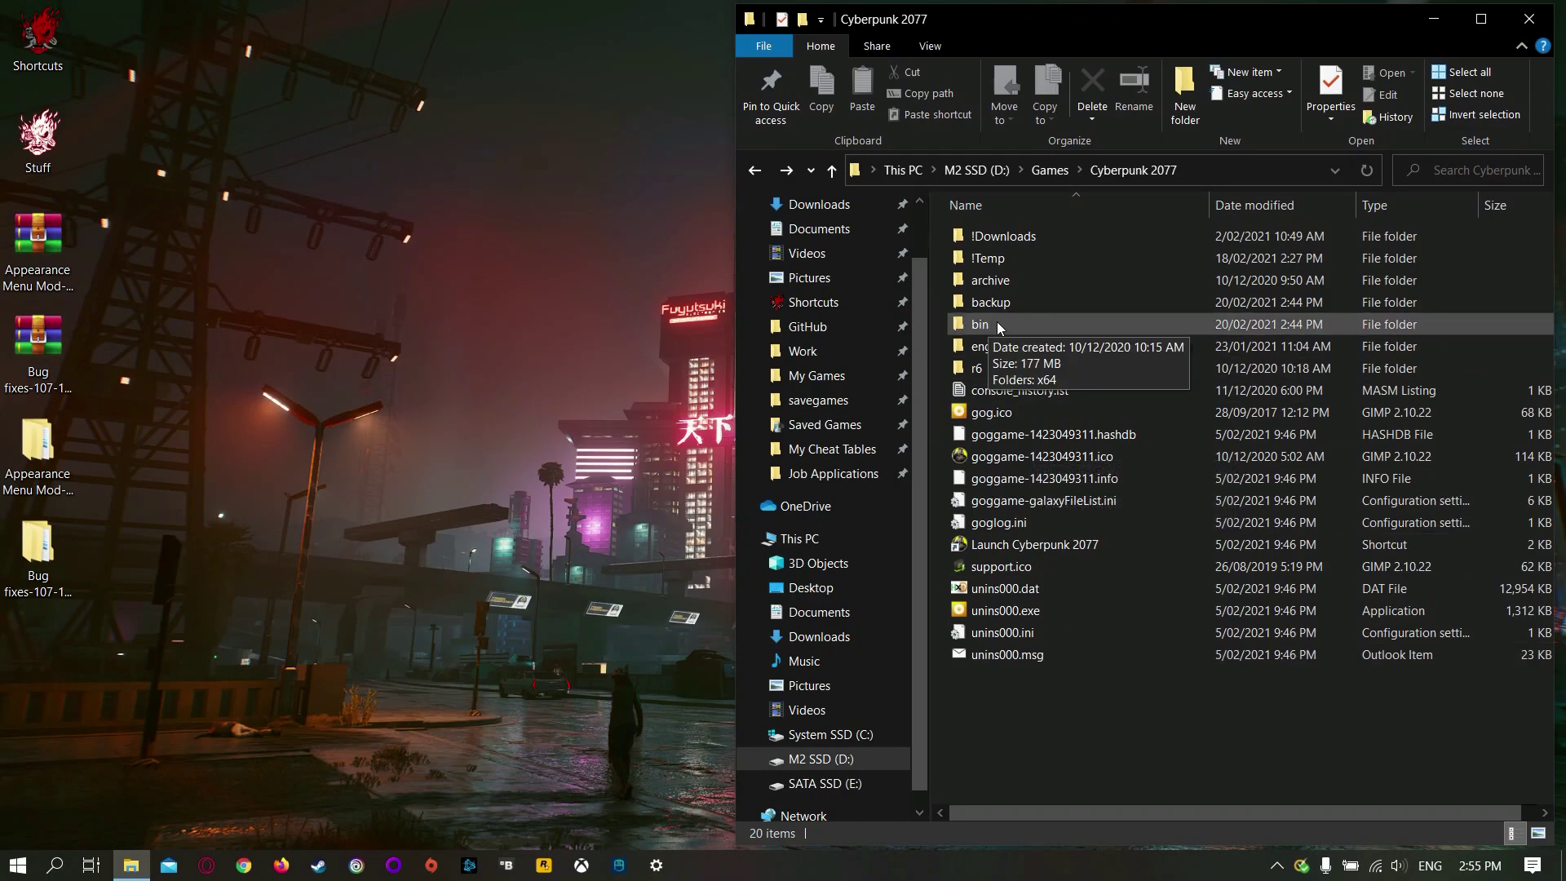
double_click(996, 323)
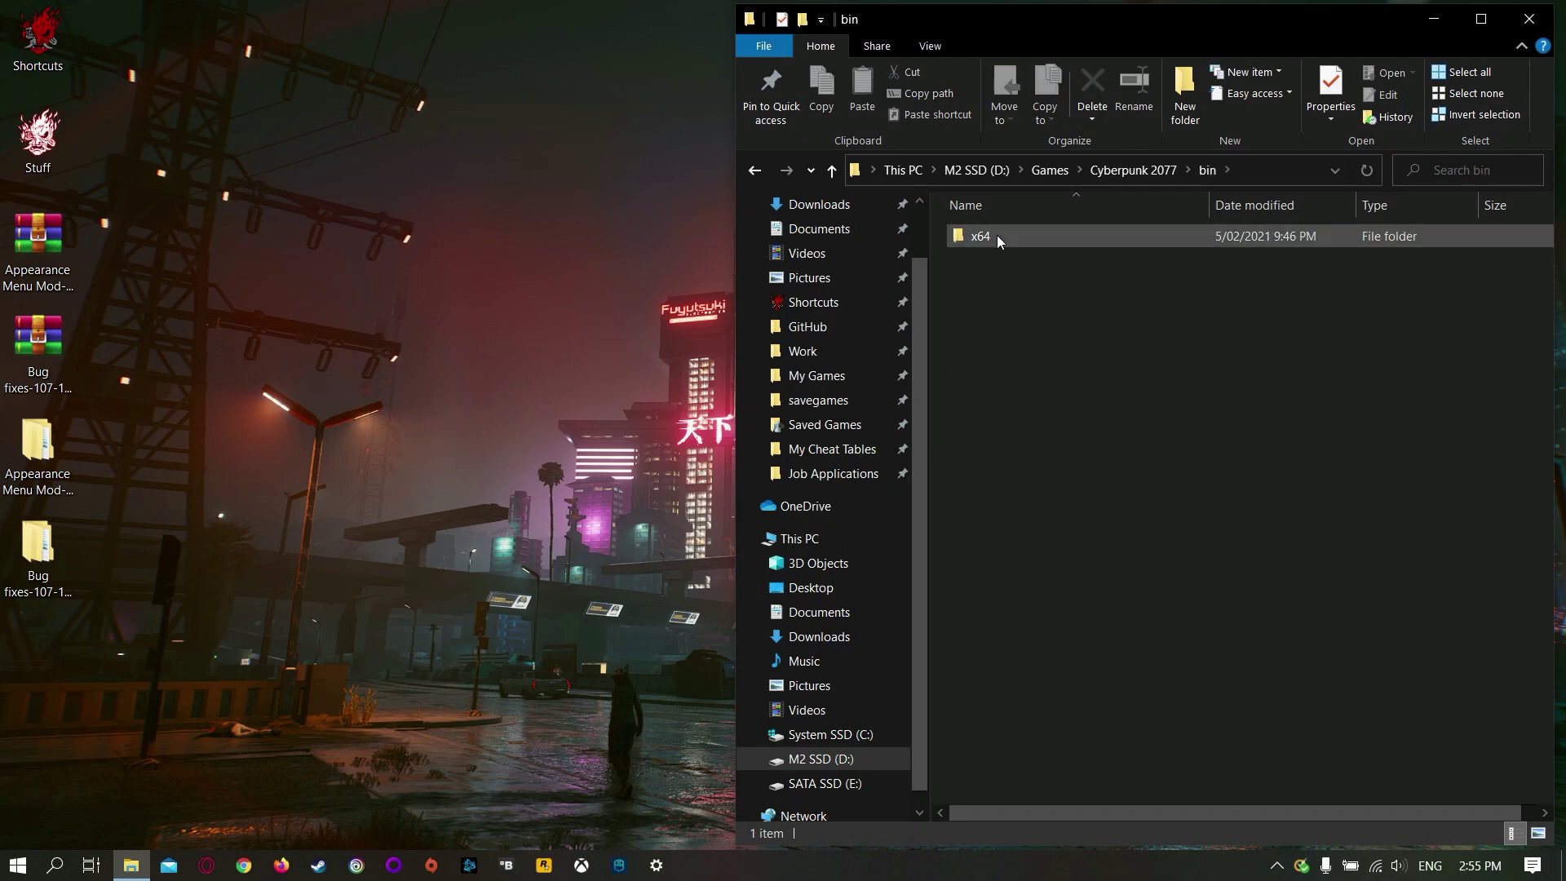
right_click(997, 235)
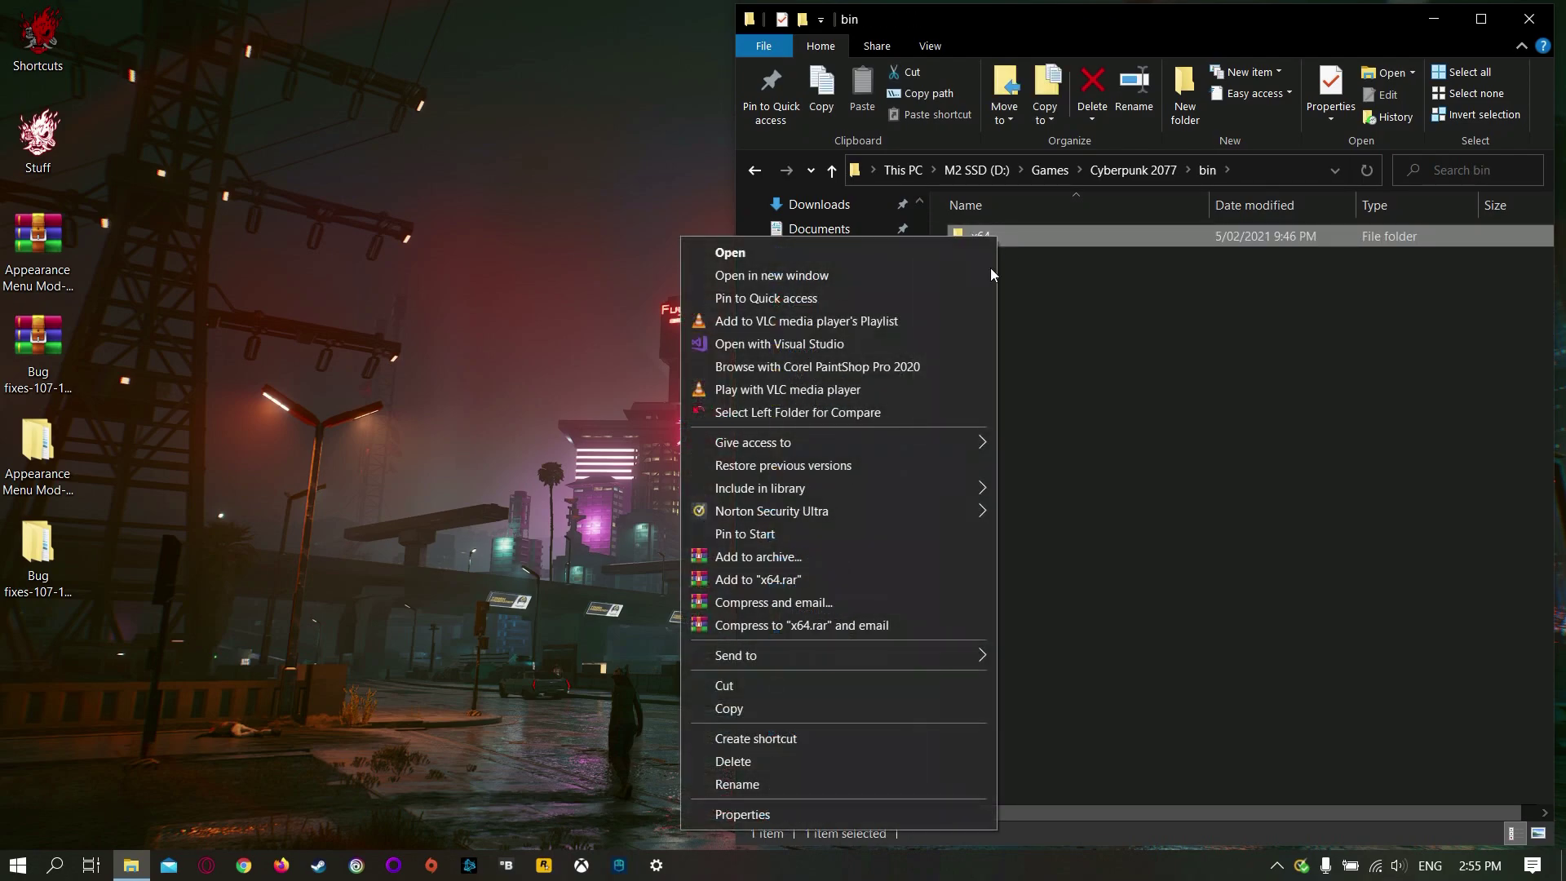
left_click(781, 690)
right_click(1080, 506)
left_click(922, 650)
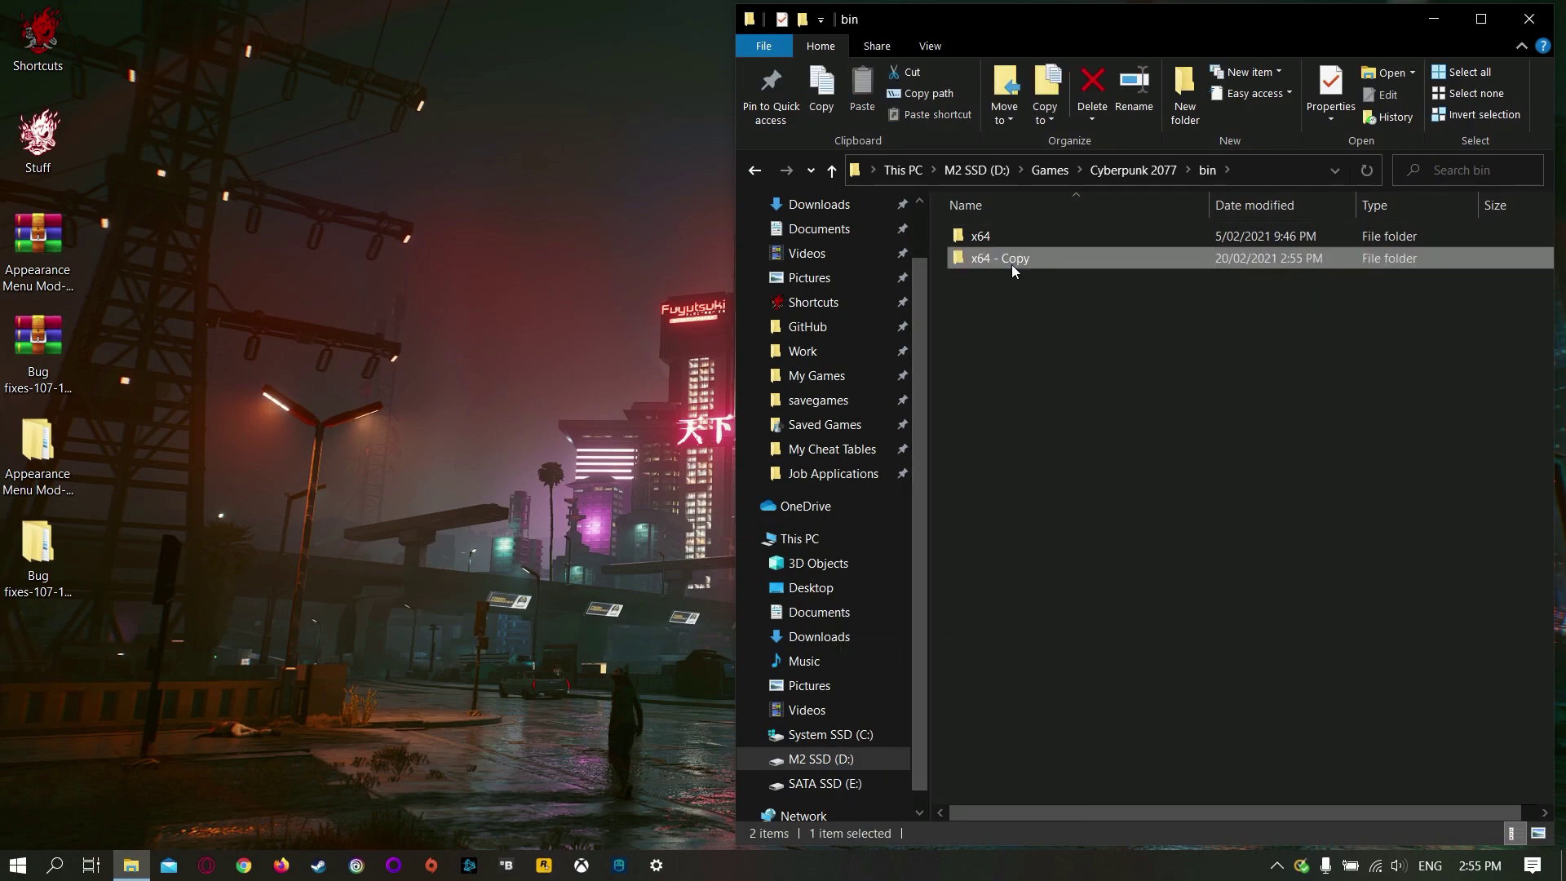
Rename the duplicated x64 folder to x64-1.12.
left_click(1006, 262)
double_click(998, 258)
key("shift+End")
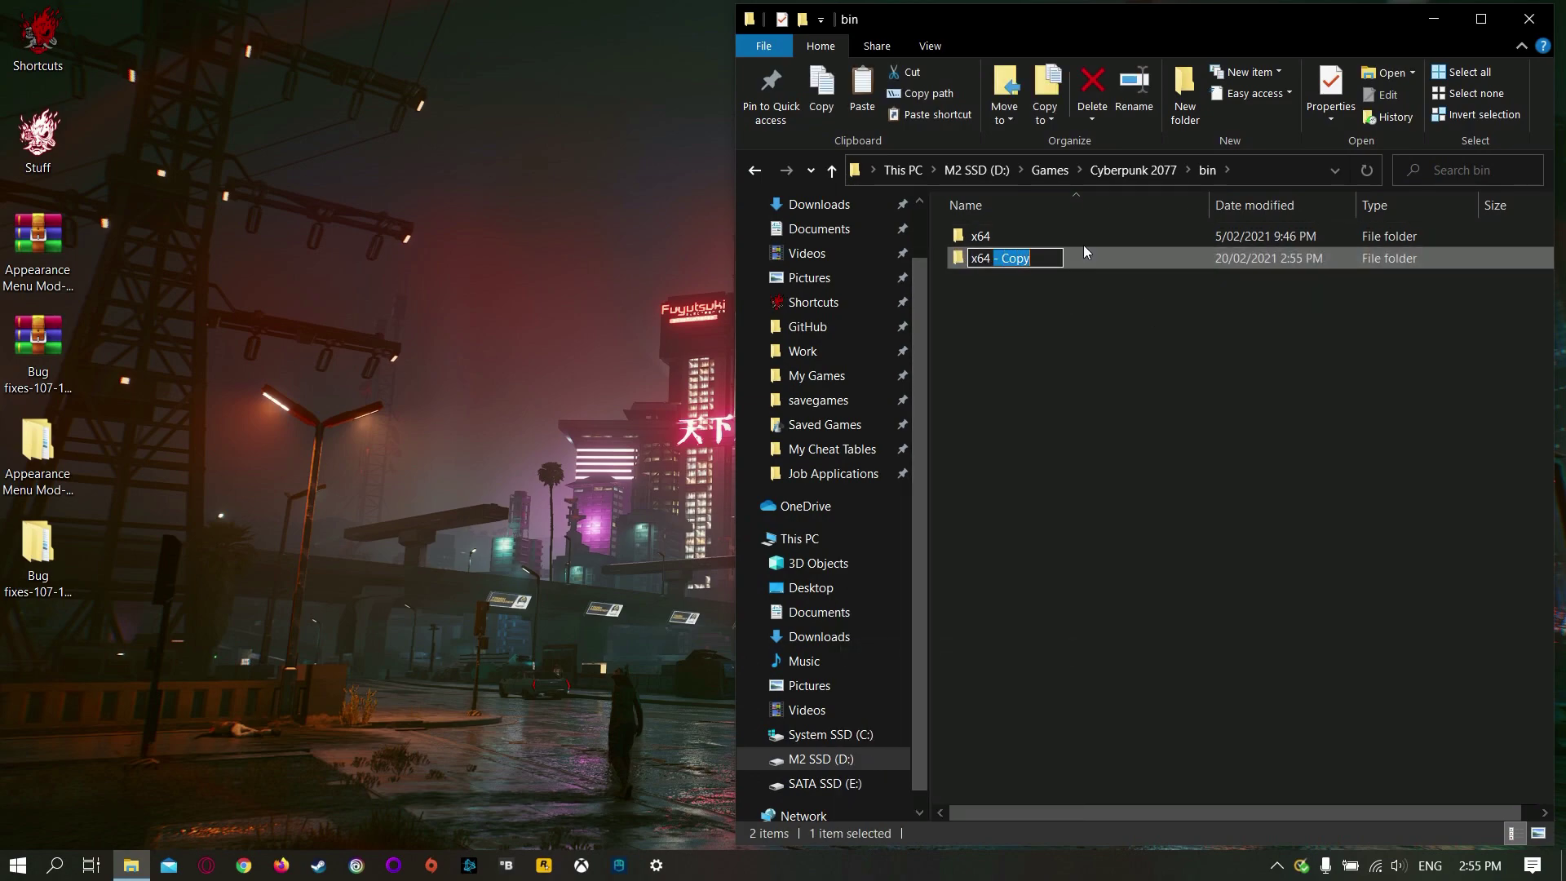
key("BackSpace")
key("BackSpace")
type("-1.12")
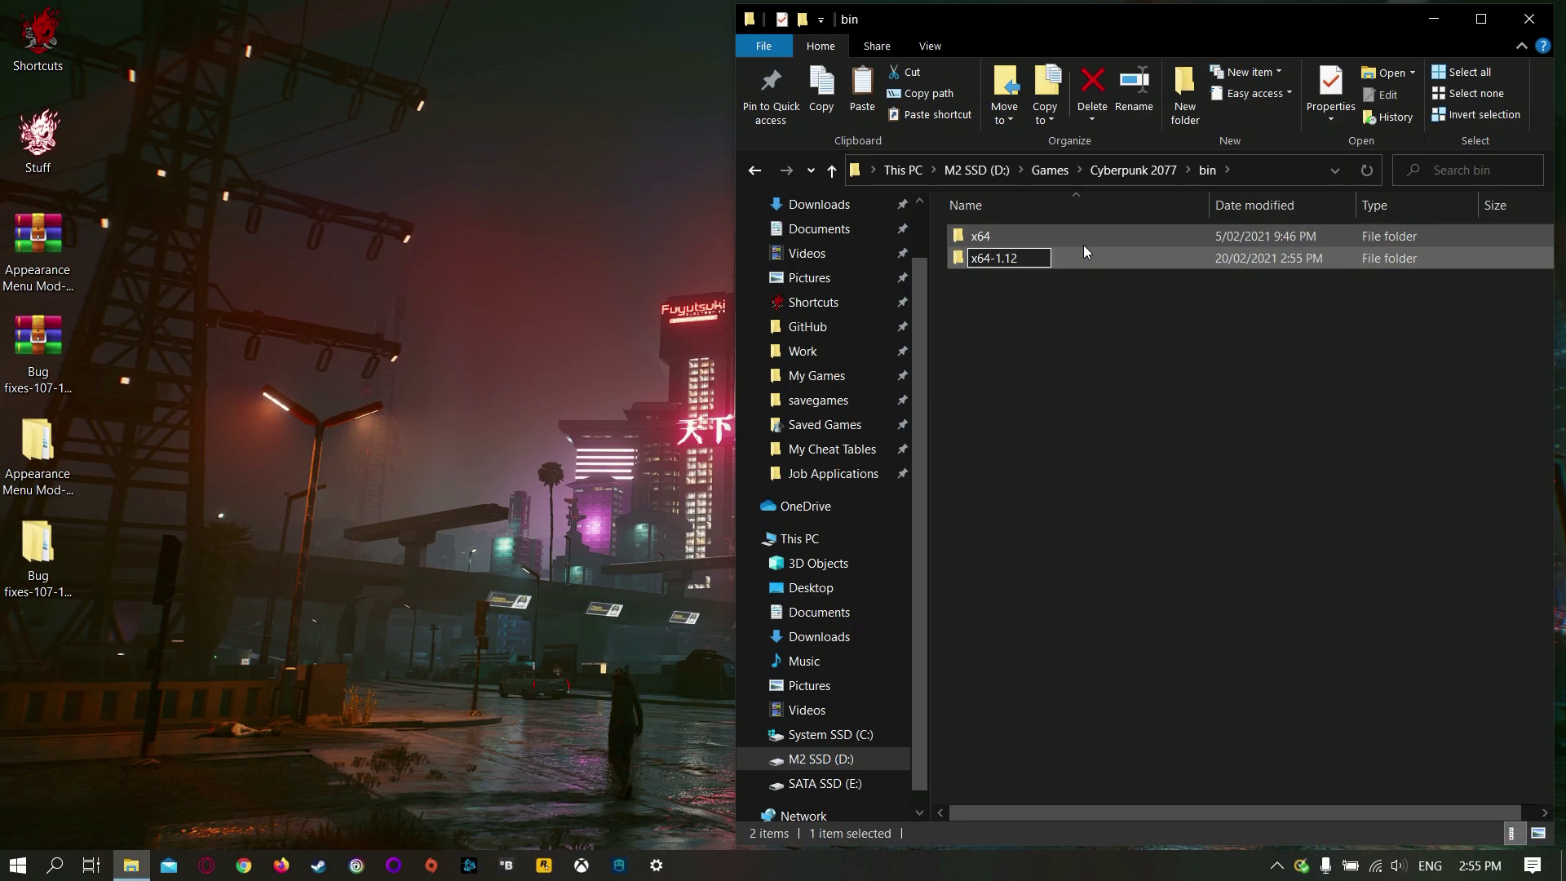
key("Return")
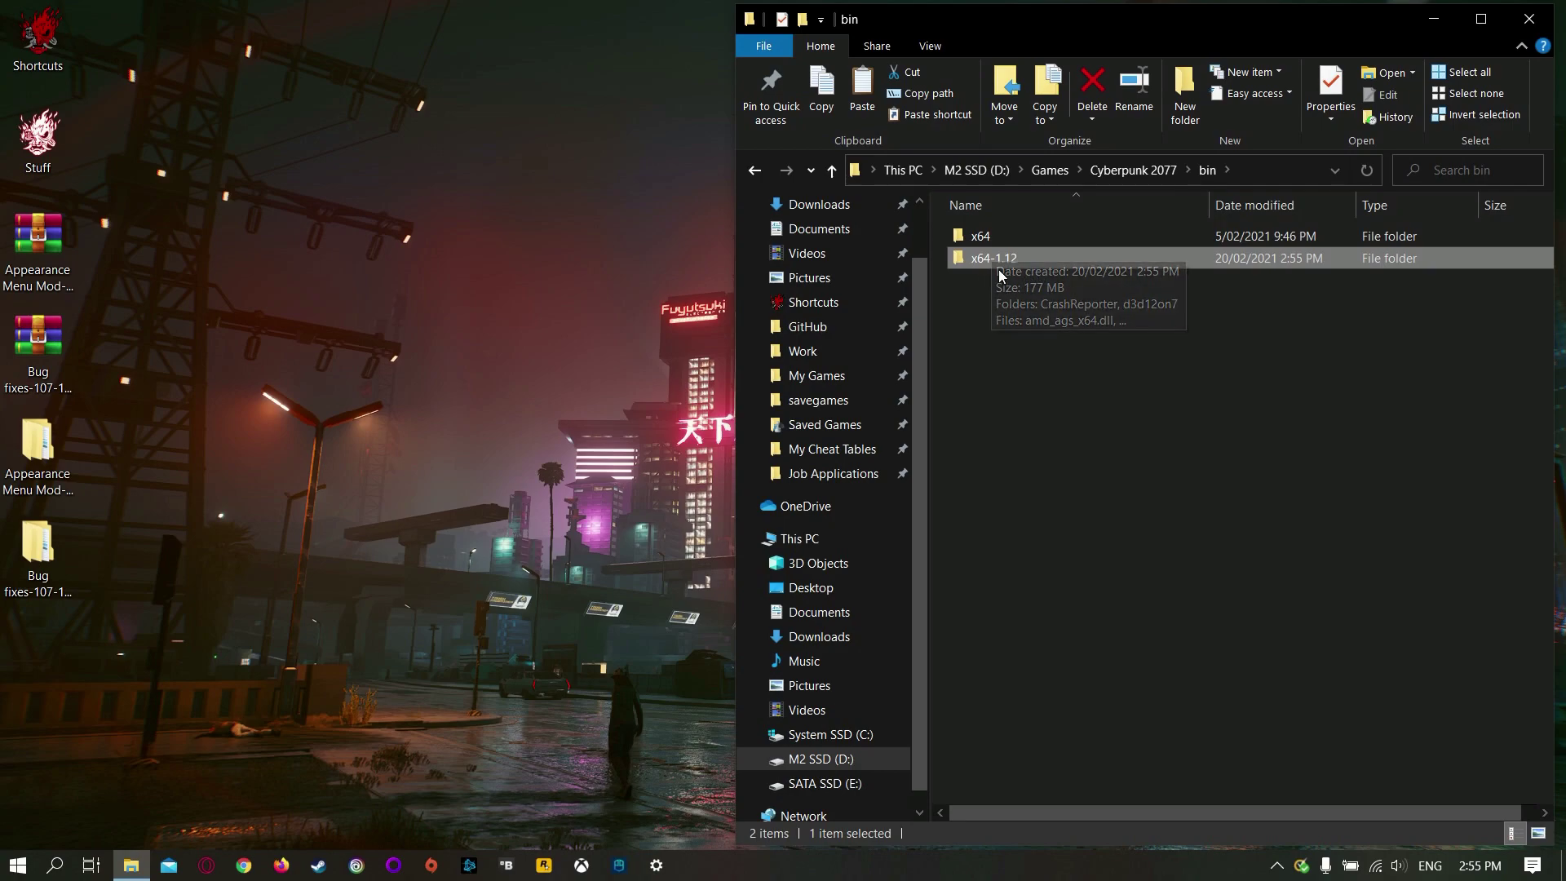
Check the contents of the x64 and x64-1.12 folders and return to bin.
double_click(983, 235)
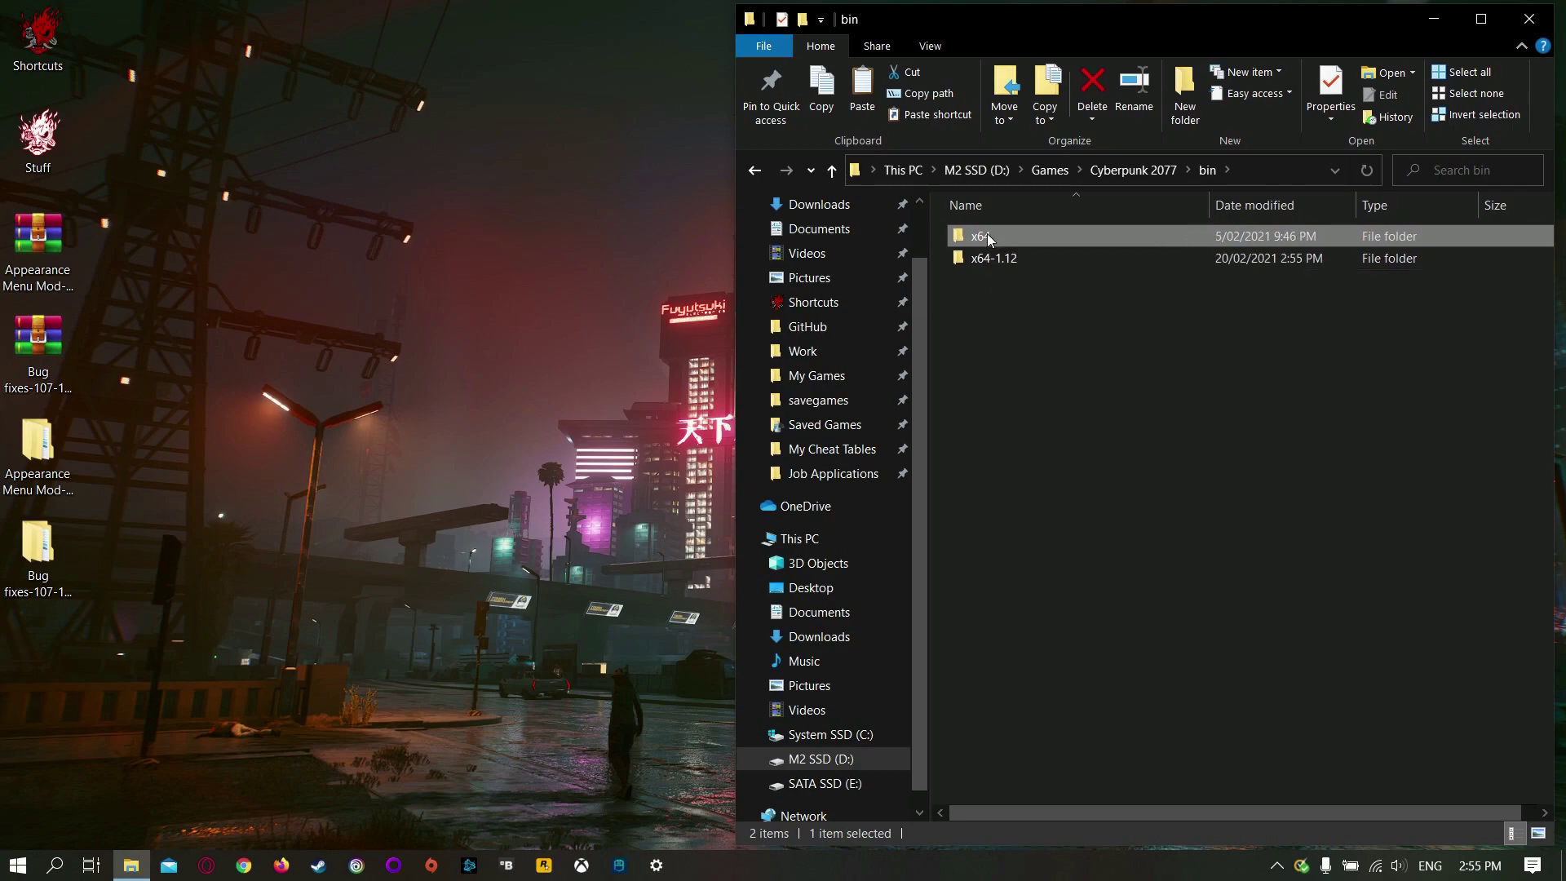
key("BackSpace")
double_click(985, 266)
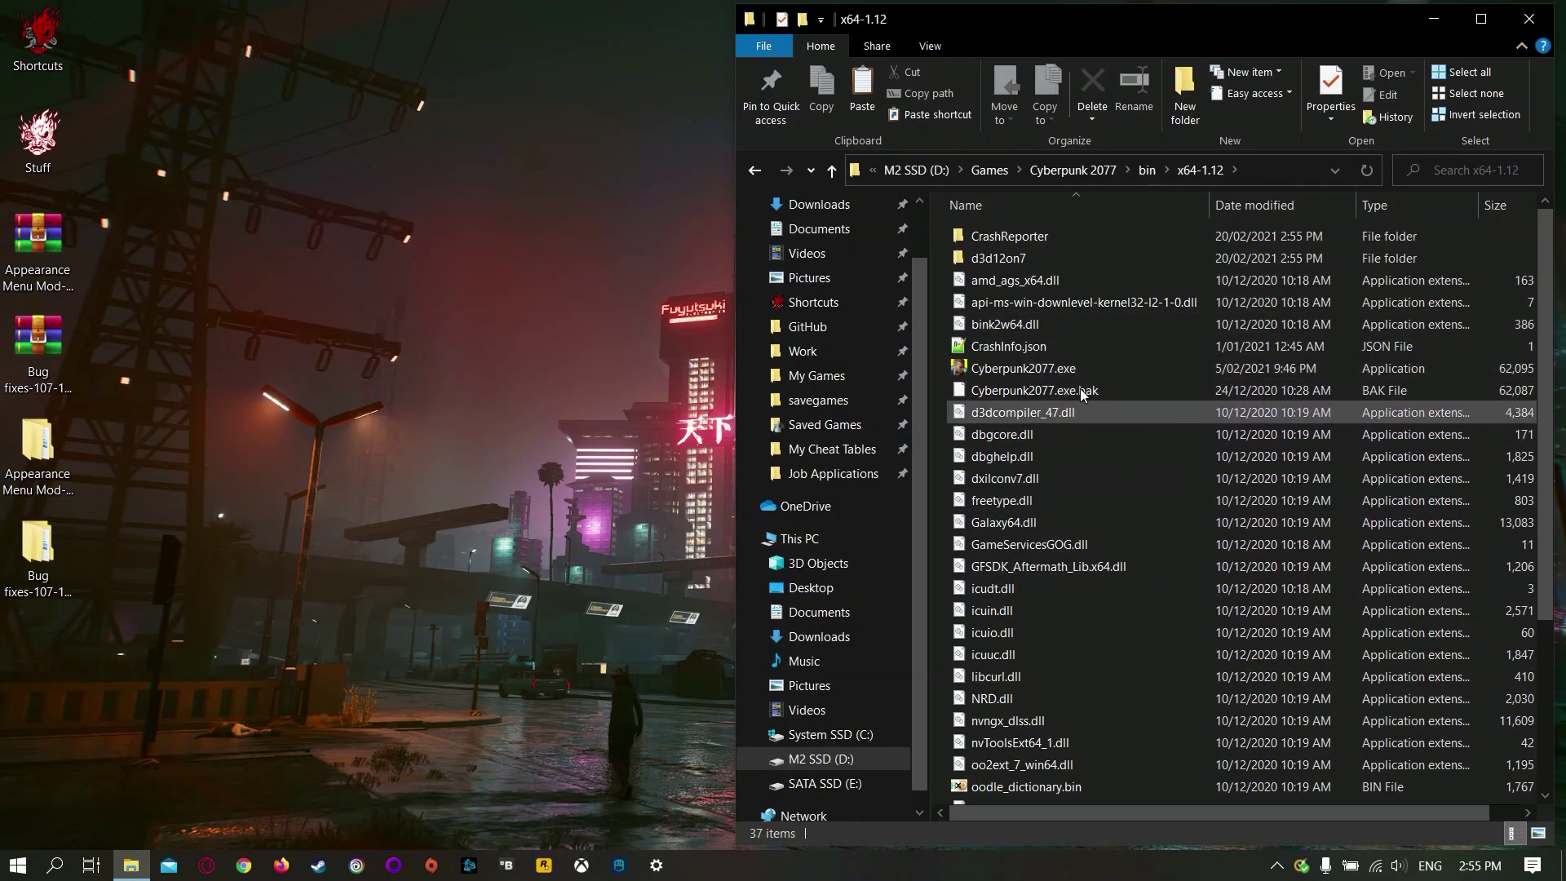
key("BackSpace")
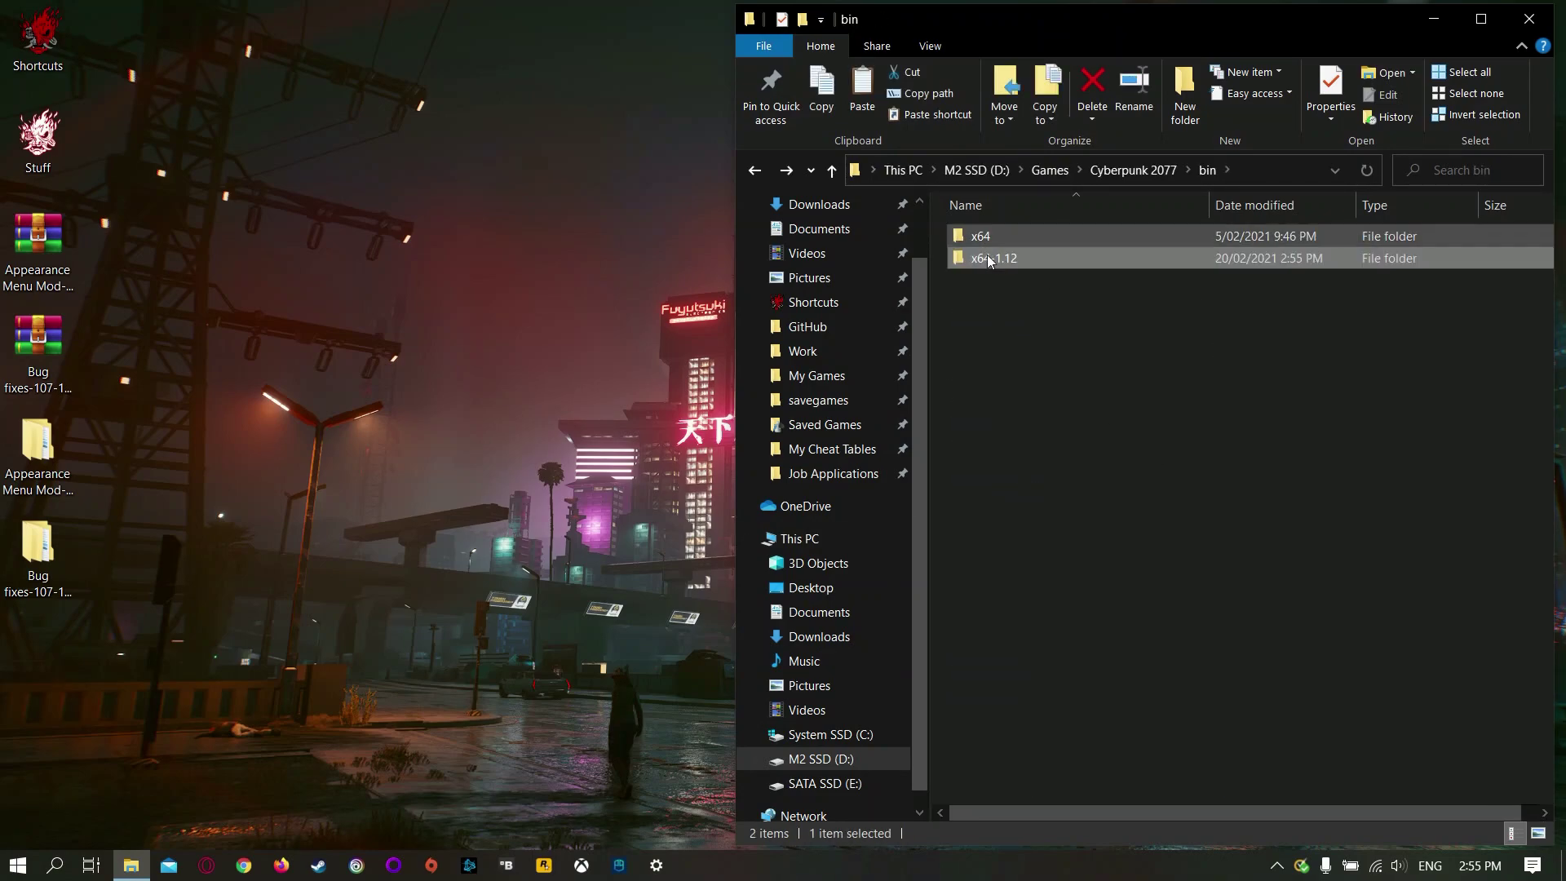
Make another copy of the x64 folder in bin and name it x64-CET-1.11.4.
mouse_move(1013, 258)
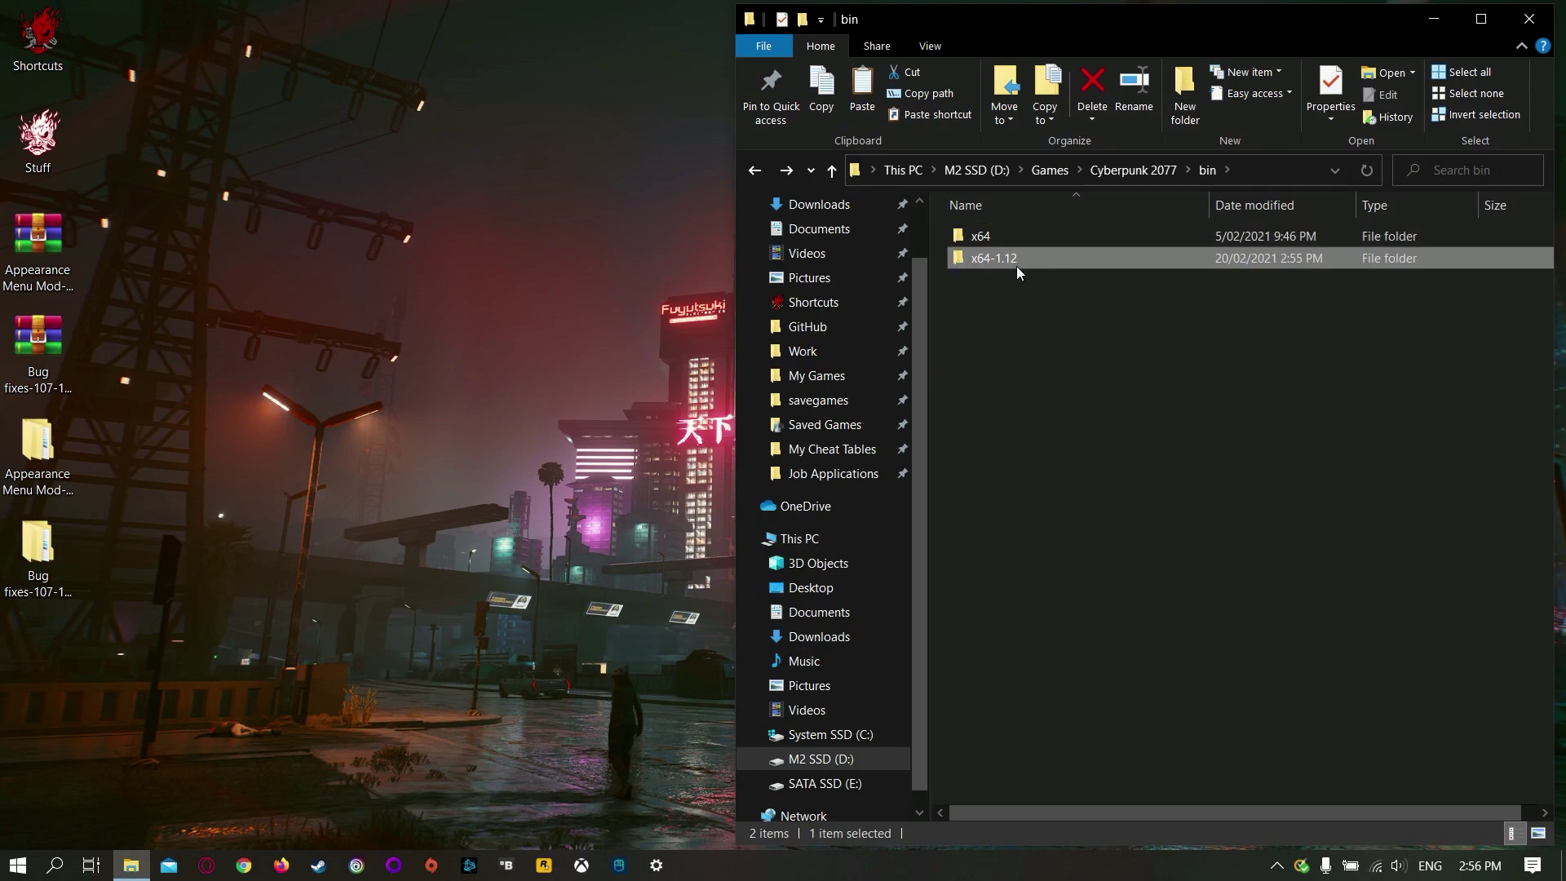
right_click(993, 233)
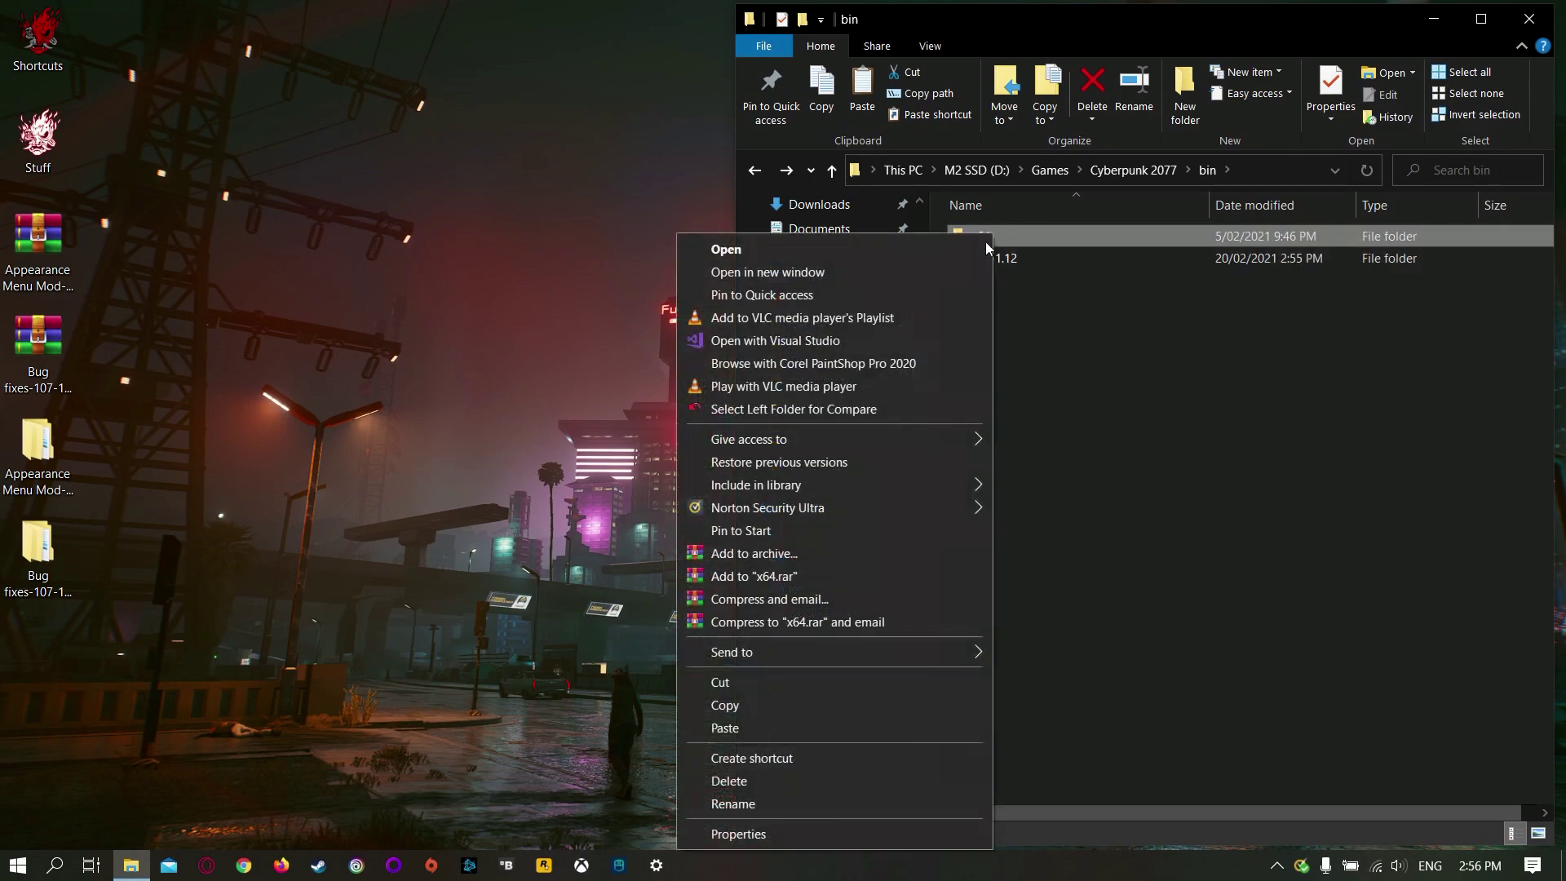
left_click(767, 706)
right_click(743, 488)
left_click(857, 632)
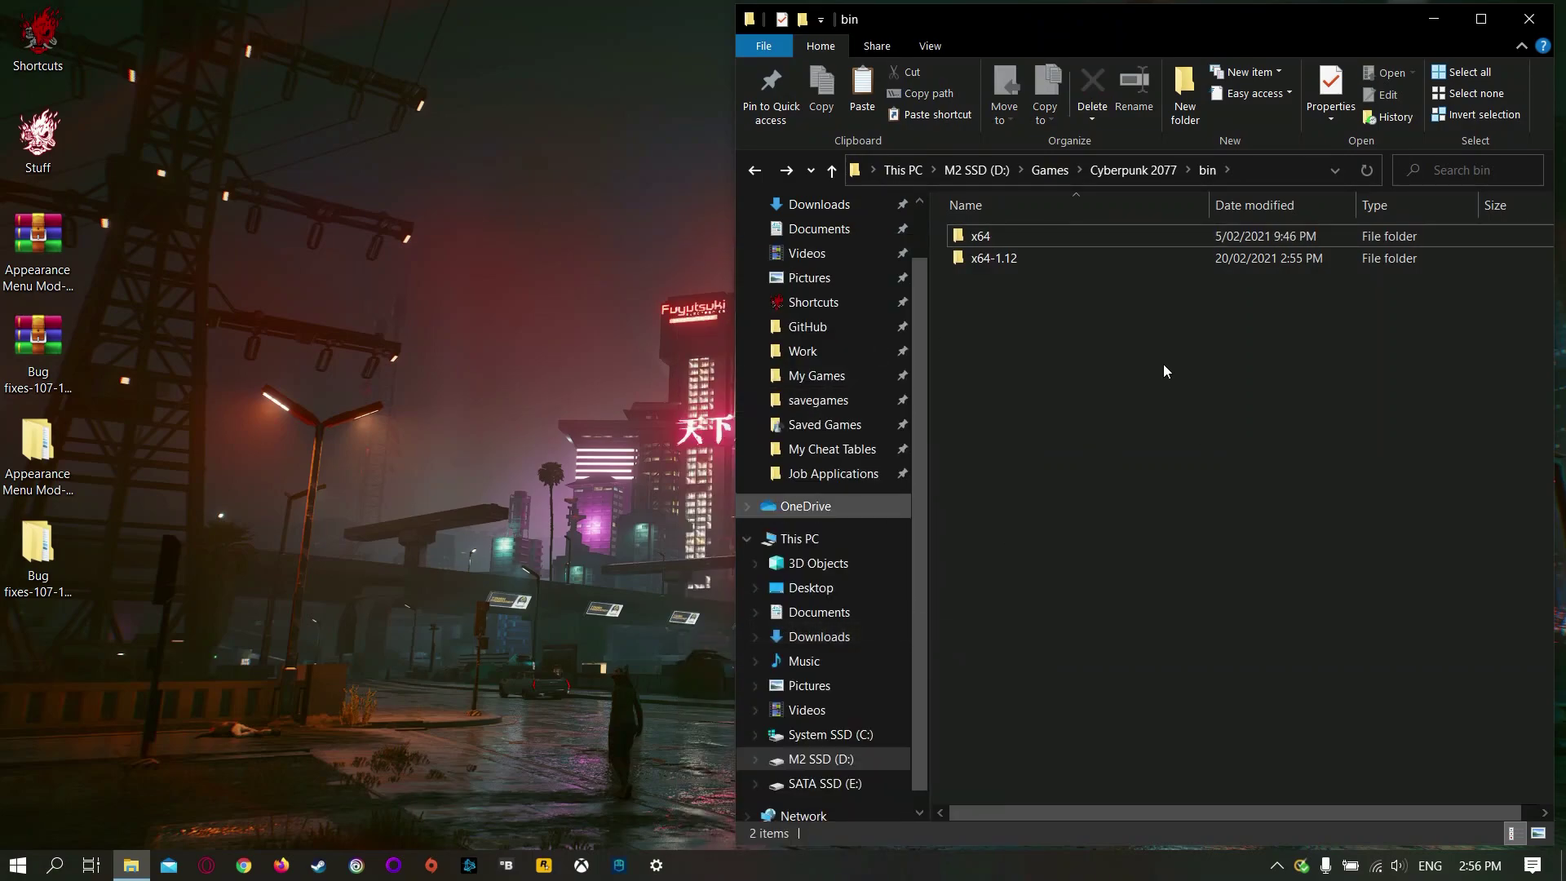
left_click(999, 260)
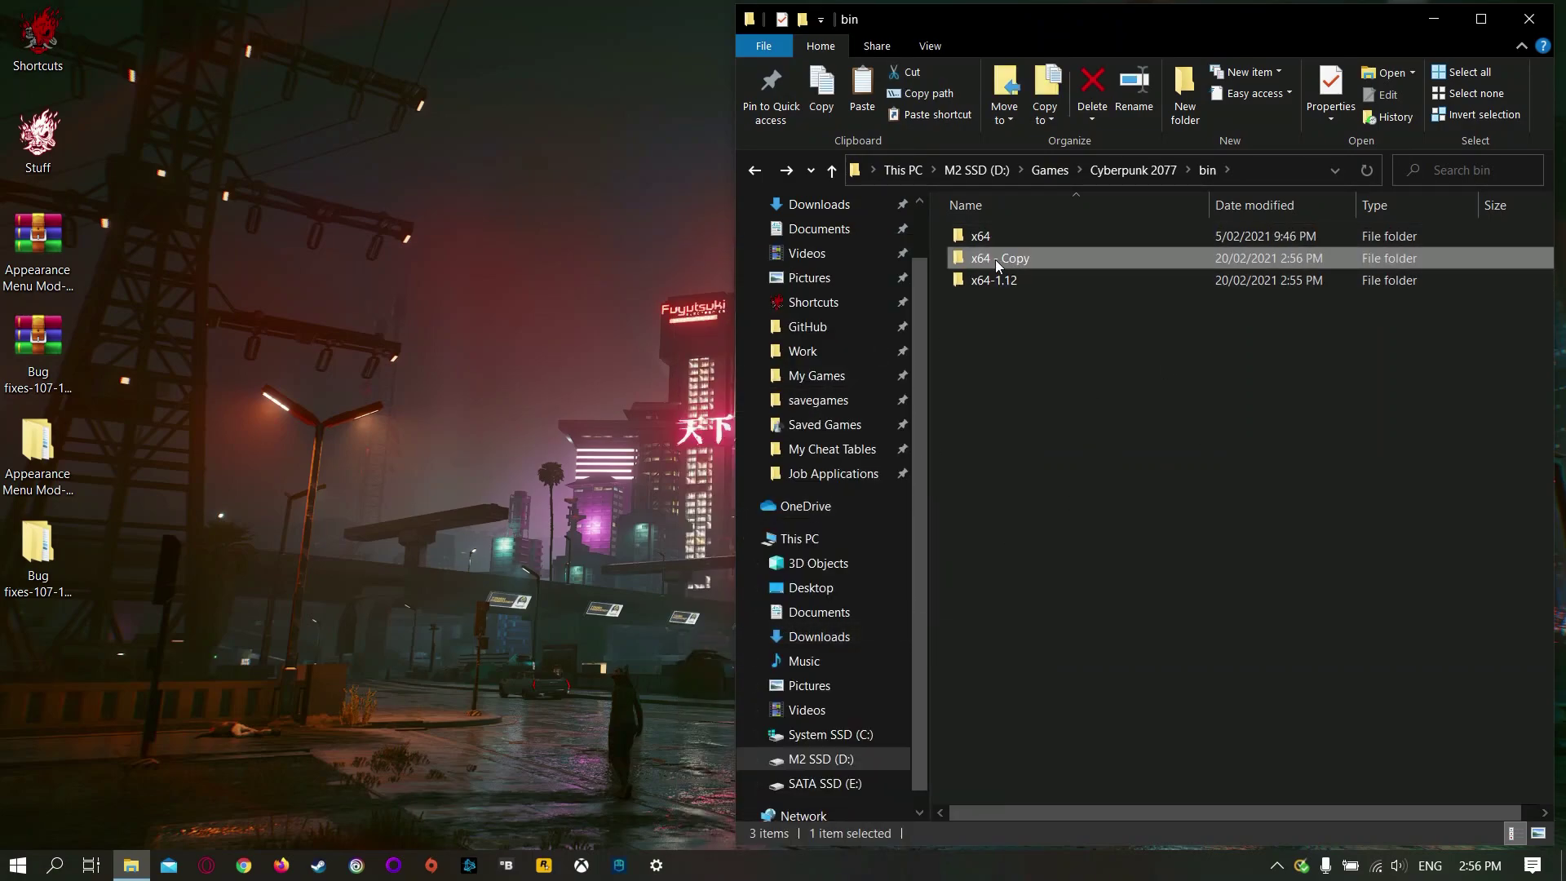
left_click_drag(993, 258, 1070, 248)
type("-CET-1.11.4")
key("Return")
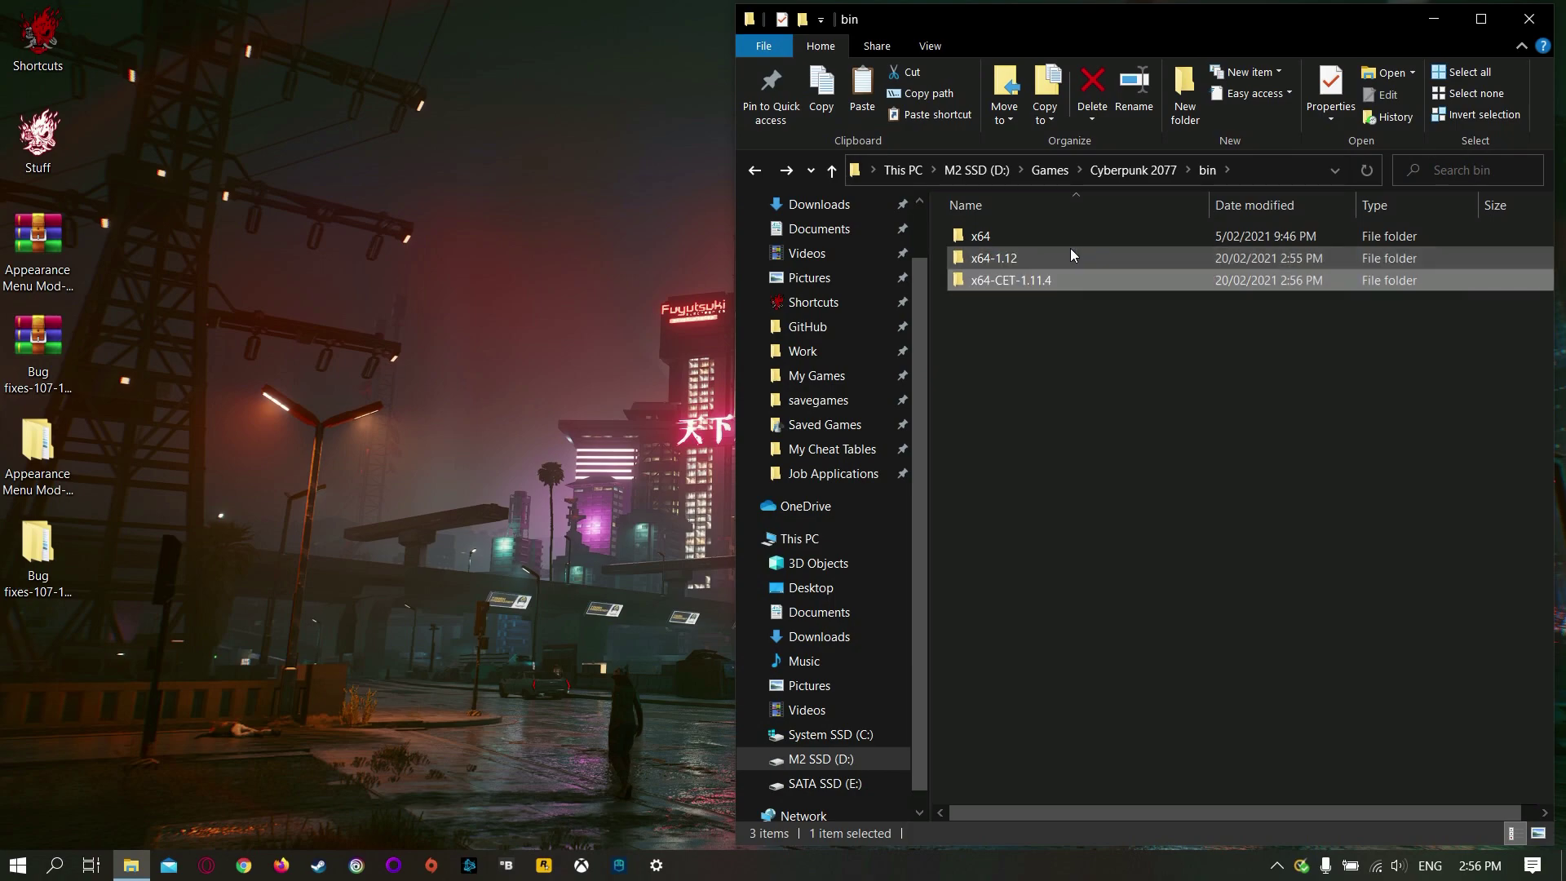
Create a desktop shortcut to Cyberpunk2077.exe from the x64-CET-1.11.4 folder.
double_click(1032, 282)
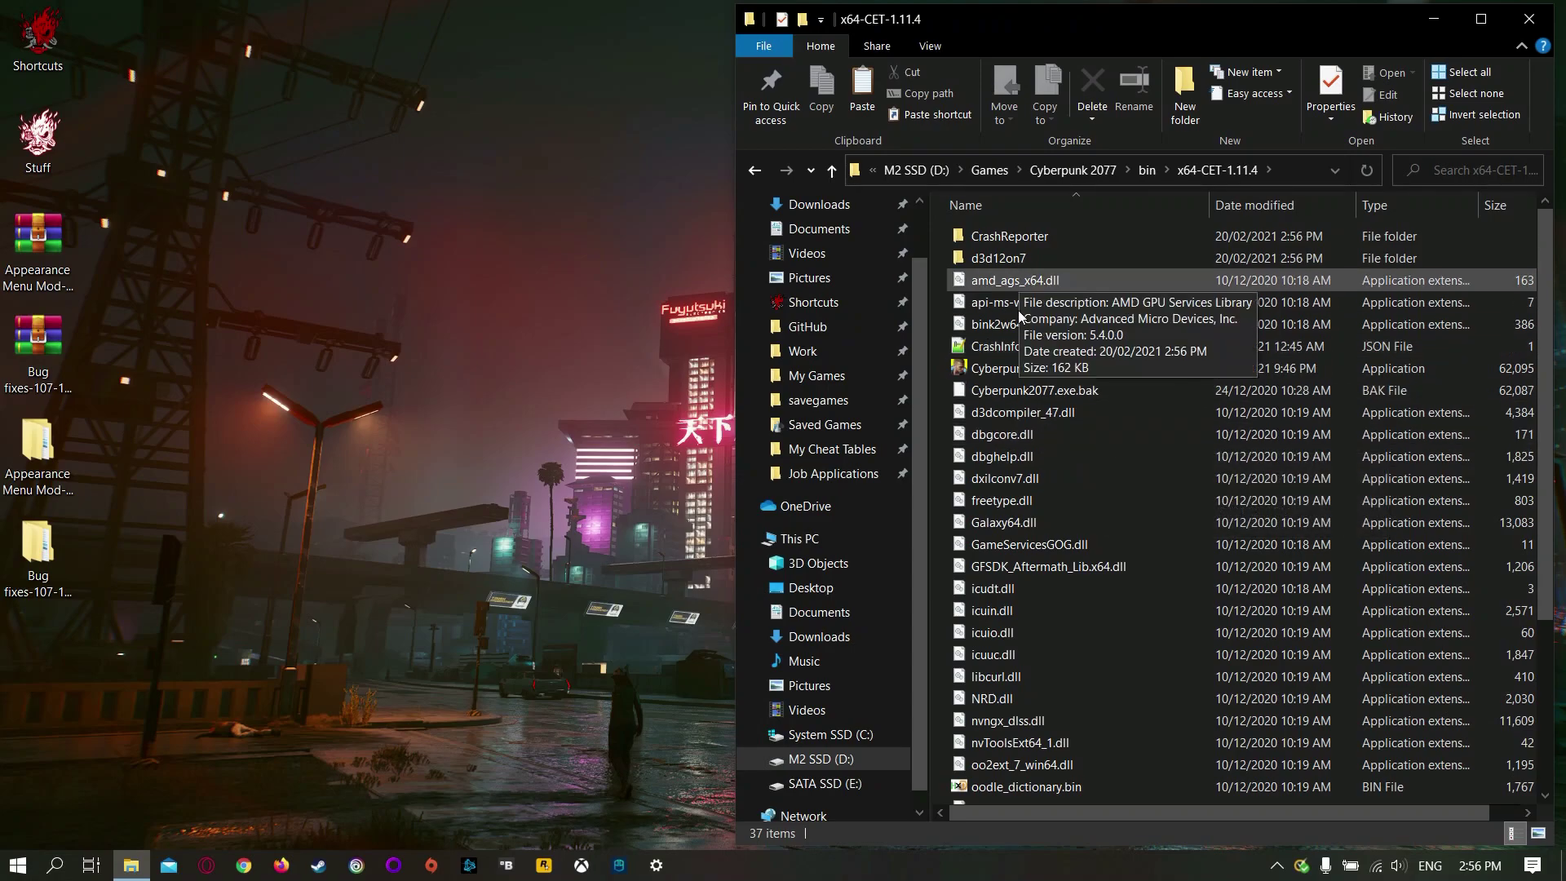
right_click(1000, 369)
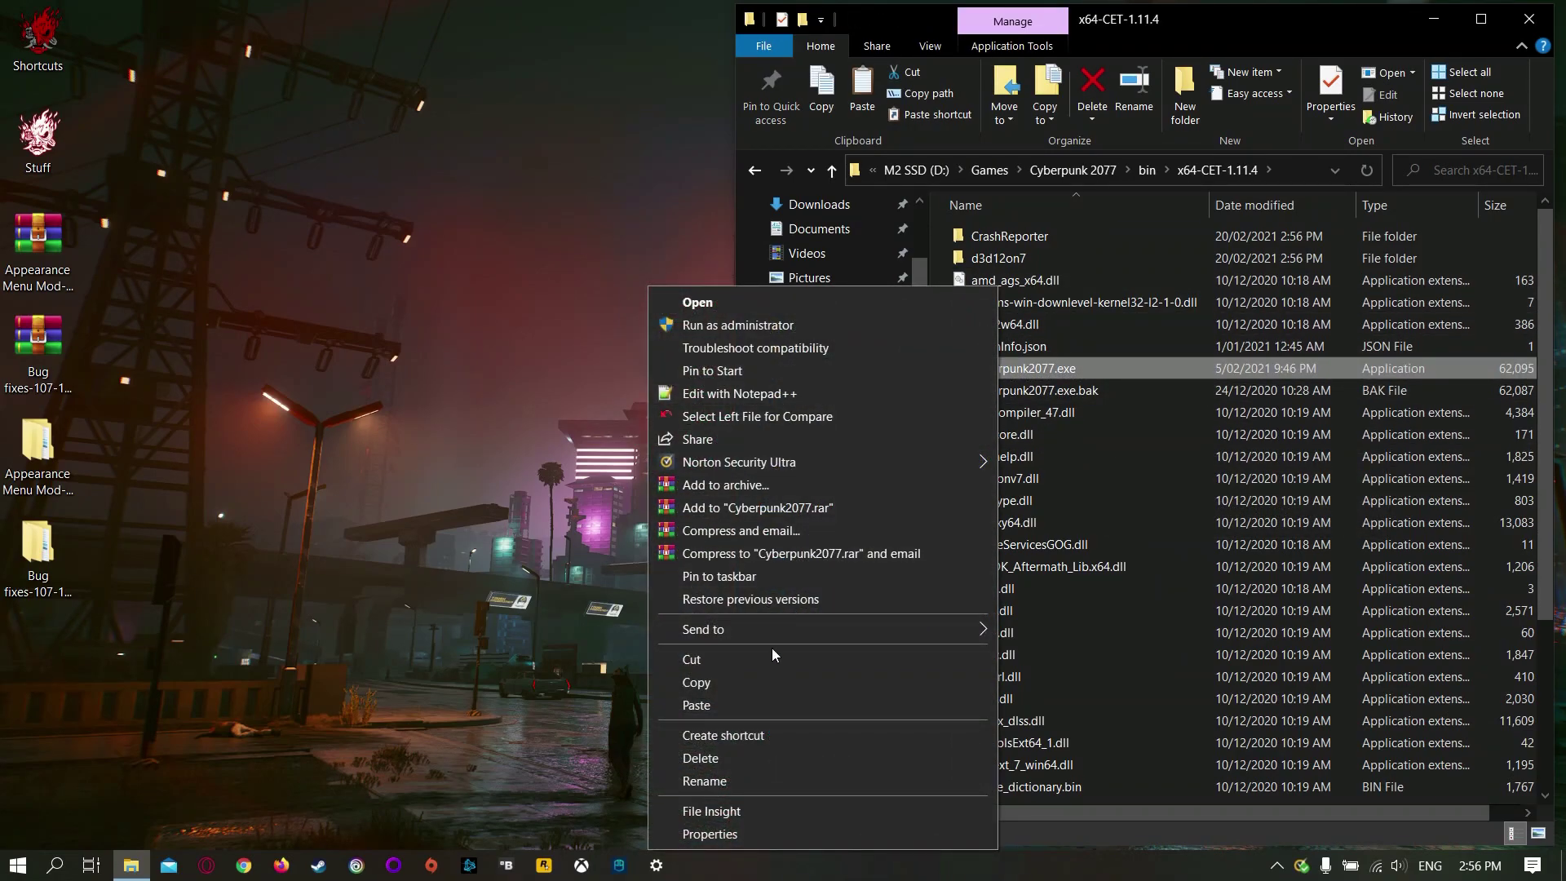
mouse_move(778, 627)
left_click(1032, 678)
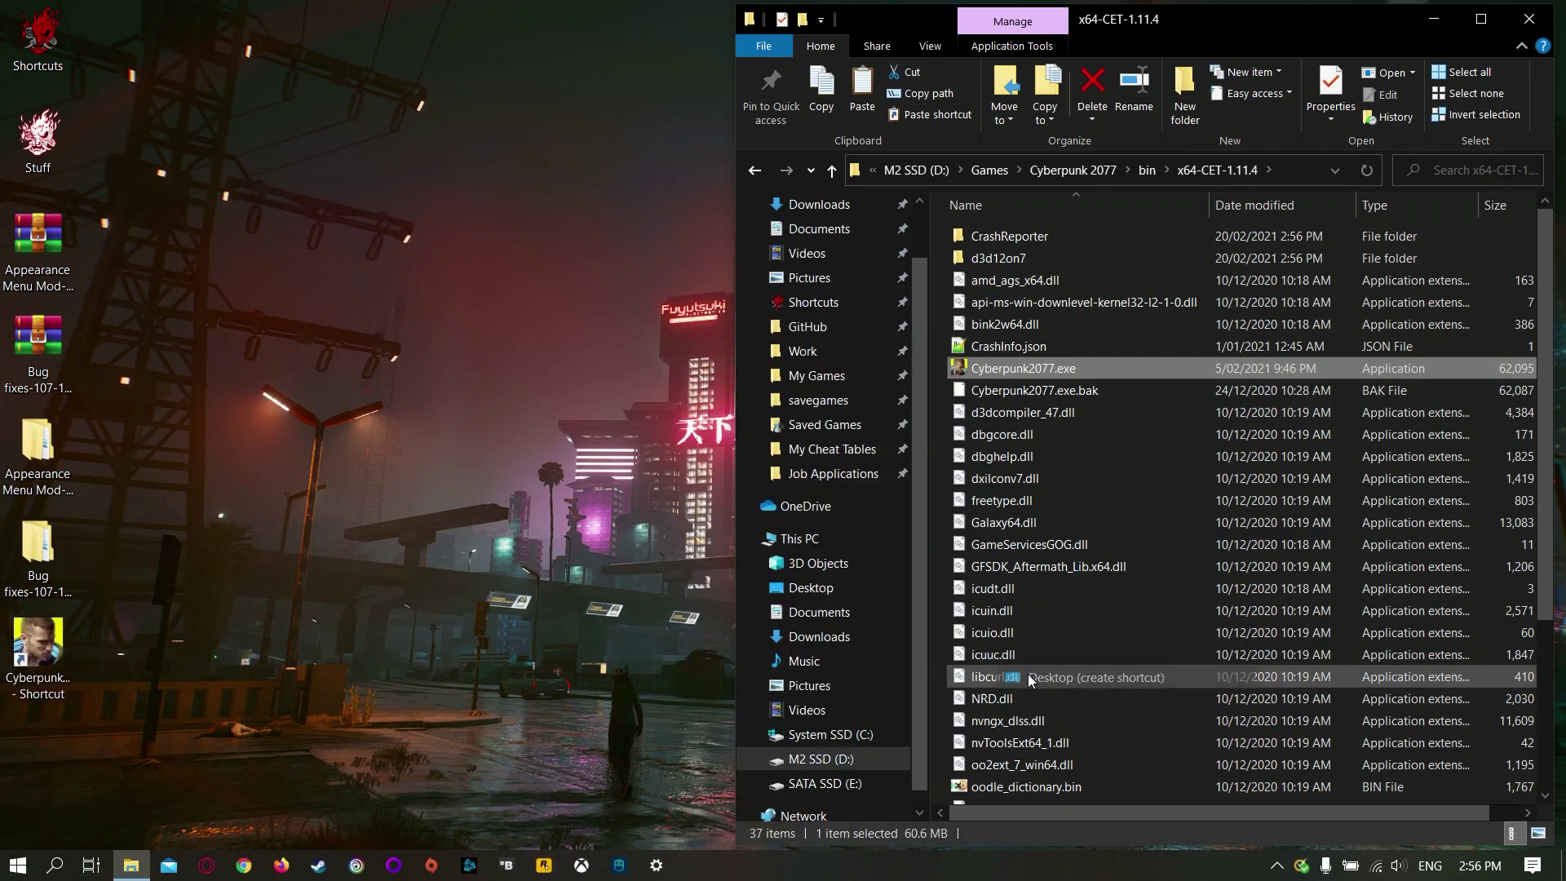
Rename the new desktop shortcut to Cyberpunk 2077 CET 1.11.4.
left_click(37, 685)
left_click(43, 689)
left_click(67, 709)
left_click_drag(30, 697, 76, 713)
key("BackSpace")
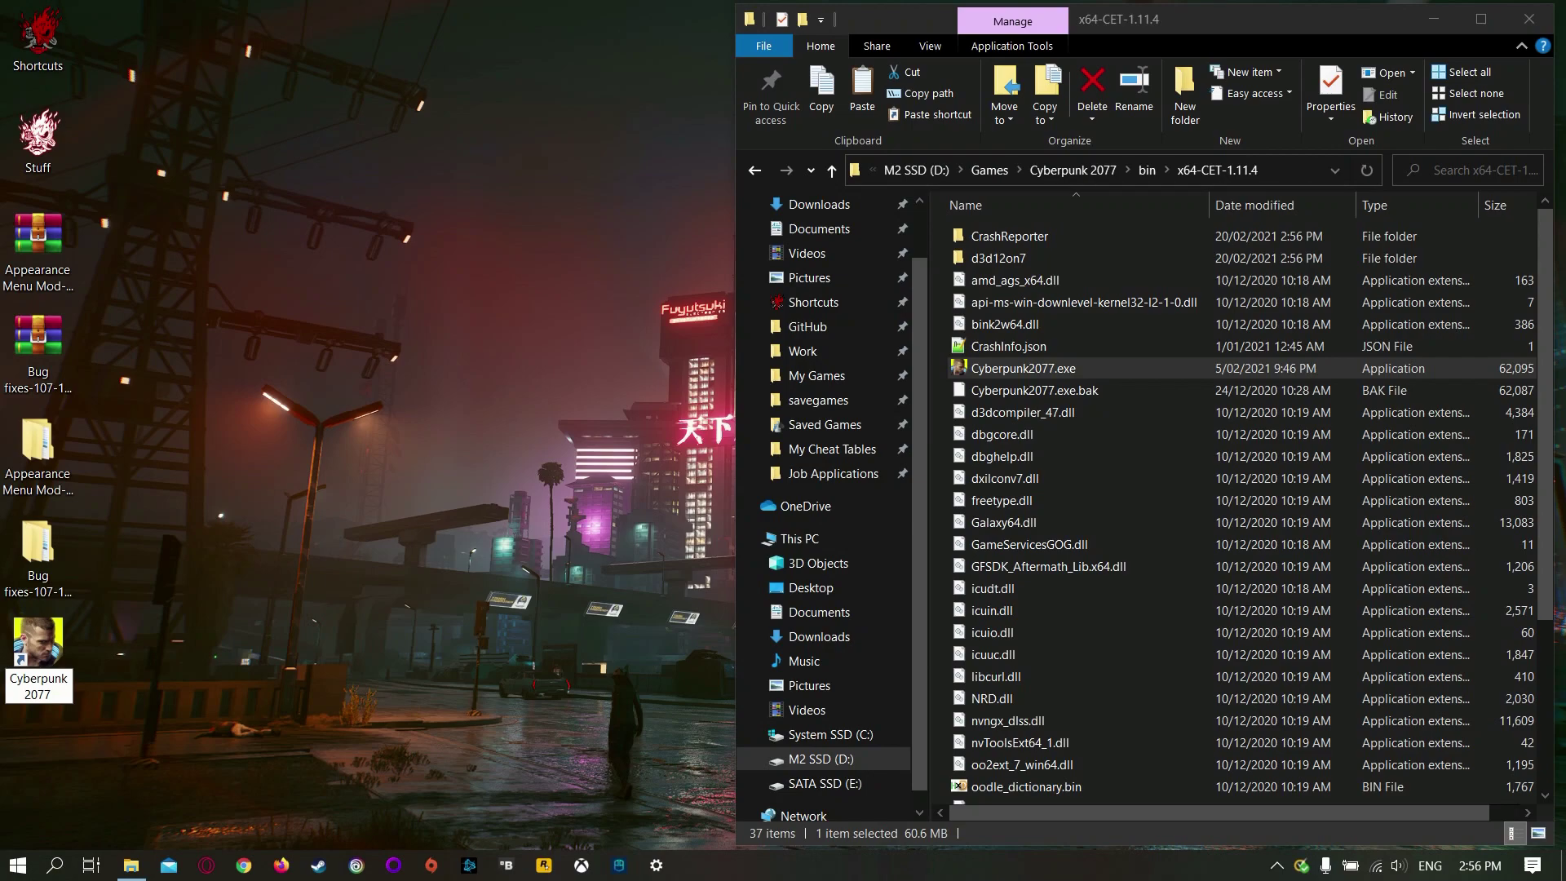
type("CET 1.11.4")
key("Return")
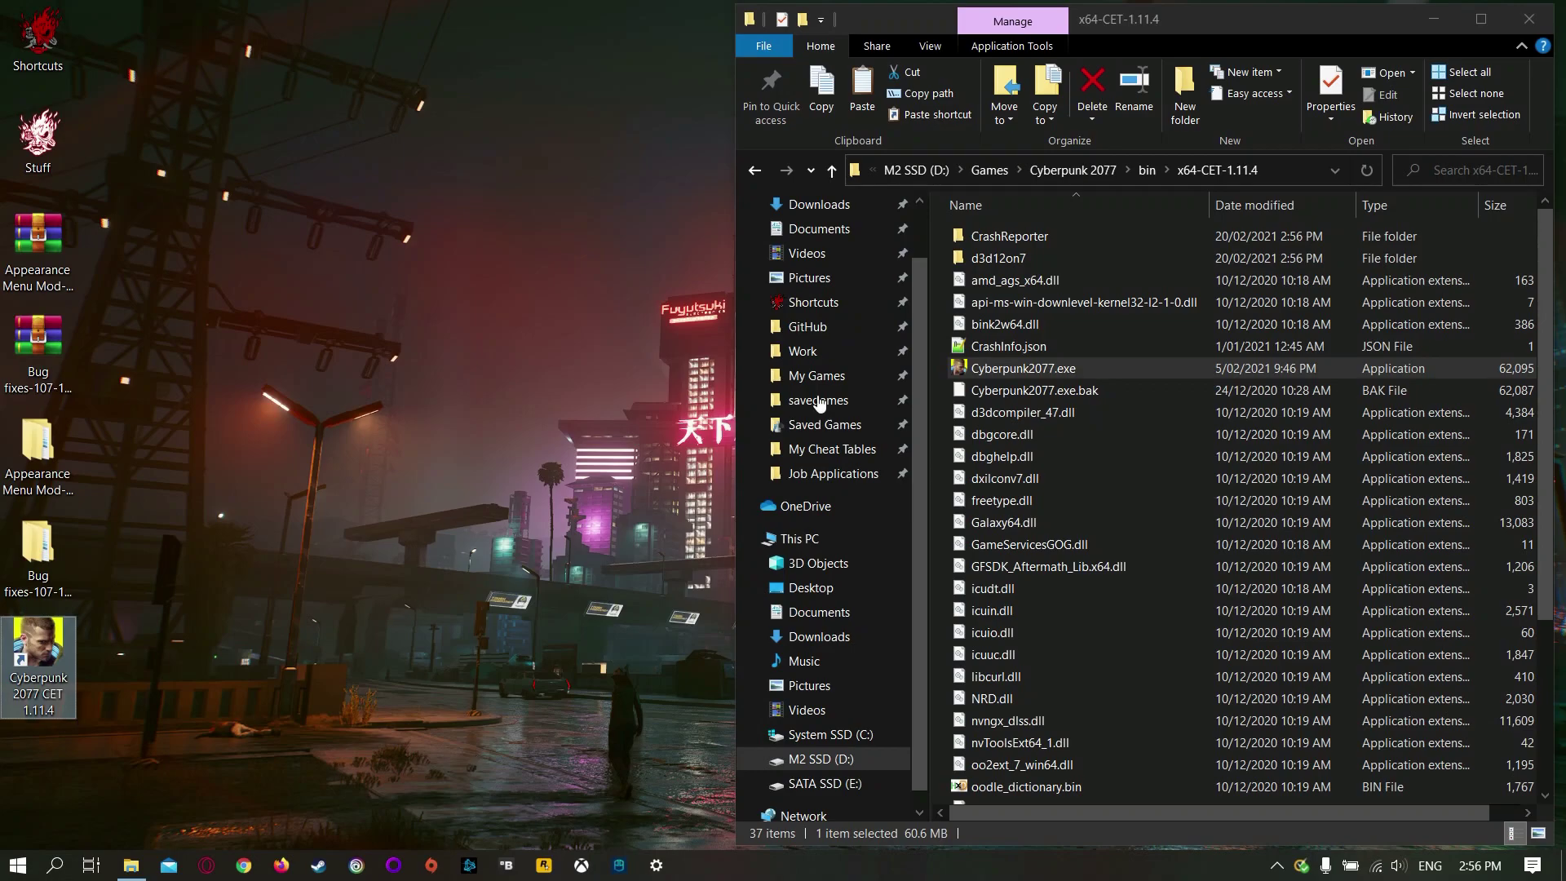
Delete the CrashReporter folder from the x64-CET-1.11.4 folder.
left_click(1000, 235)
right_click(999, 235)
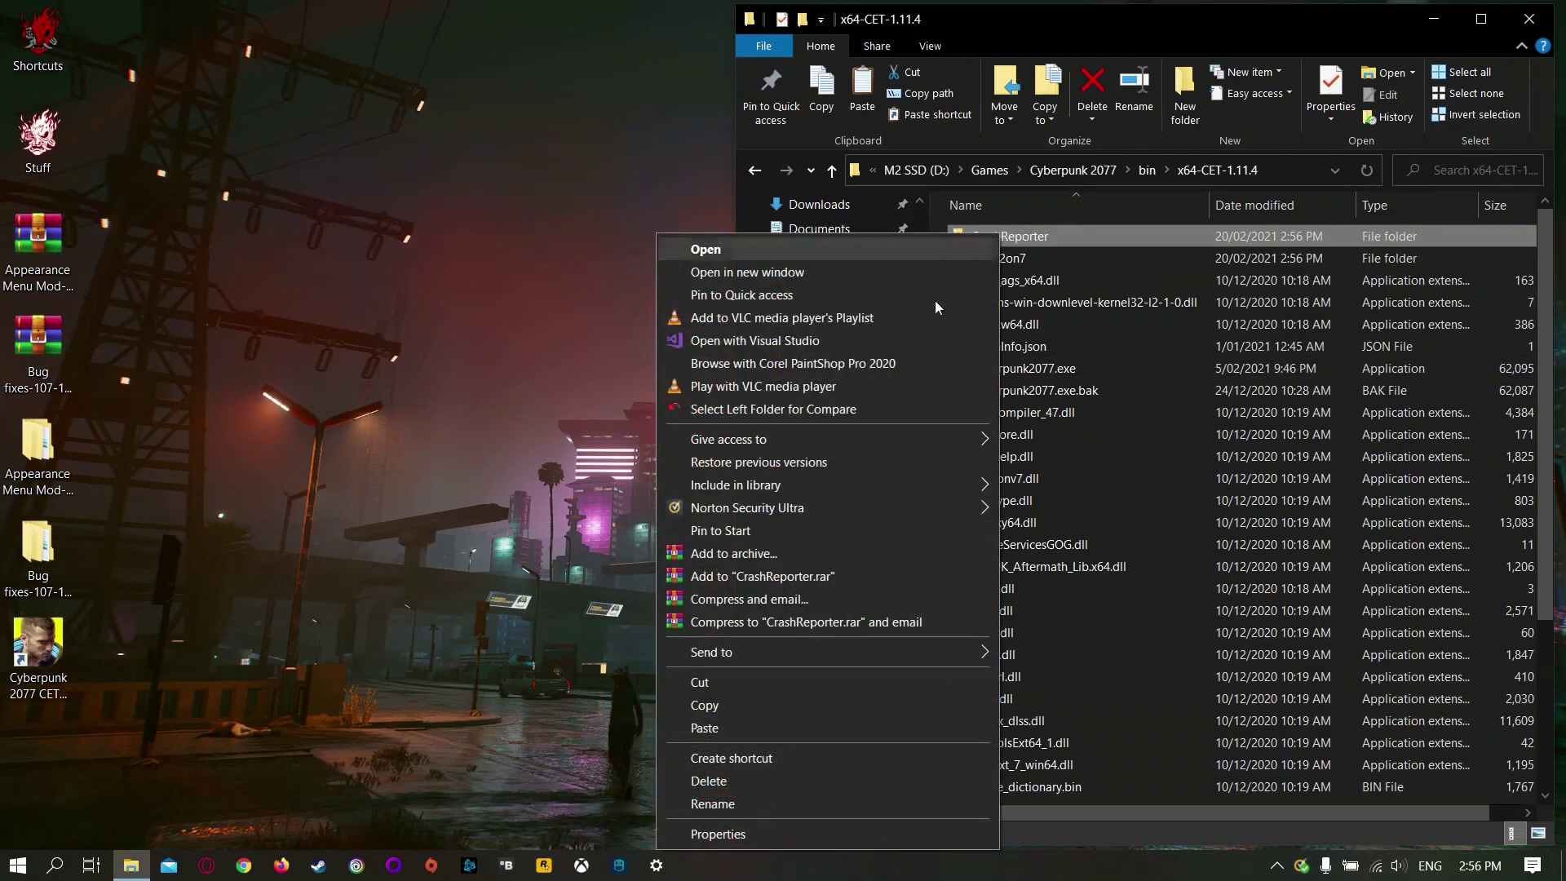
left_click(708, 780)
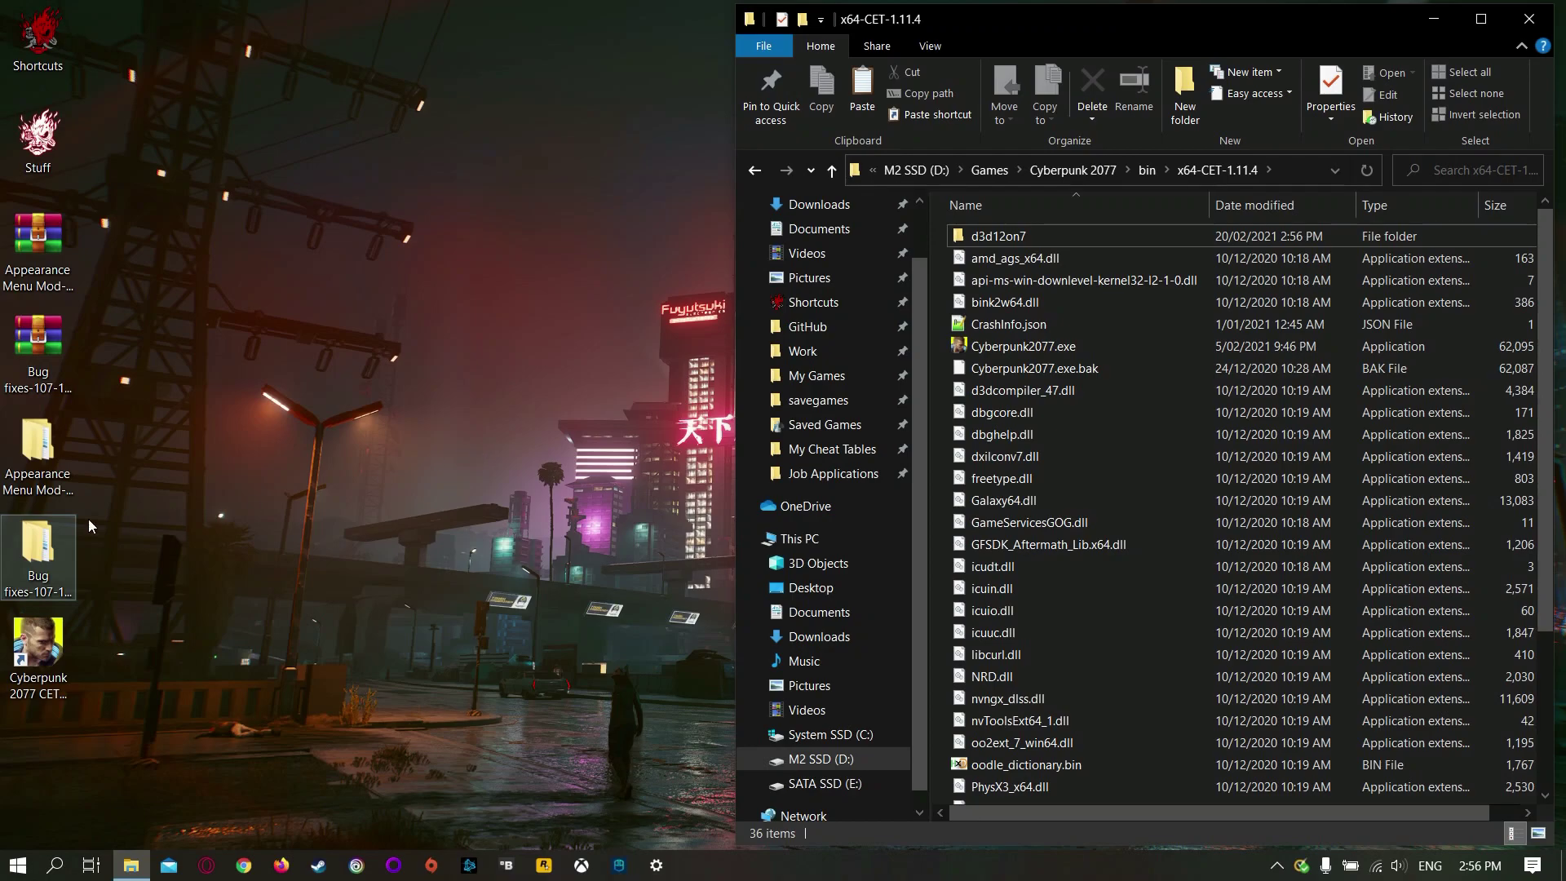
Copy plugins, global.ini, LICENSE and version.dll from bin\x64 of the extracted Bug fixes folder into x64-CET-1.11.4.
double_click(37, 555)
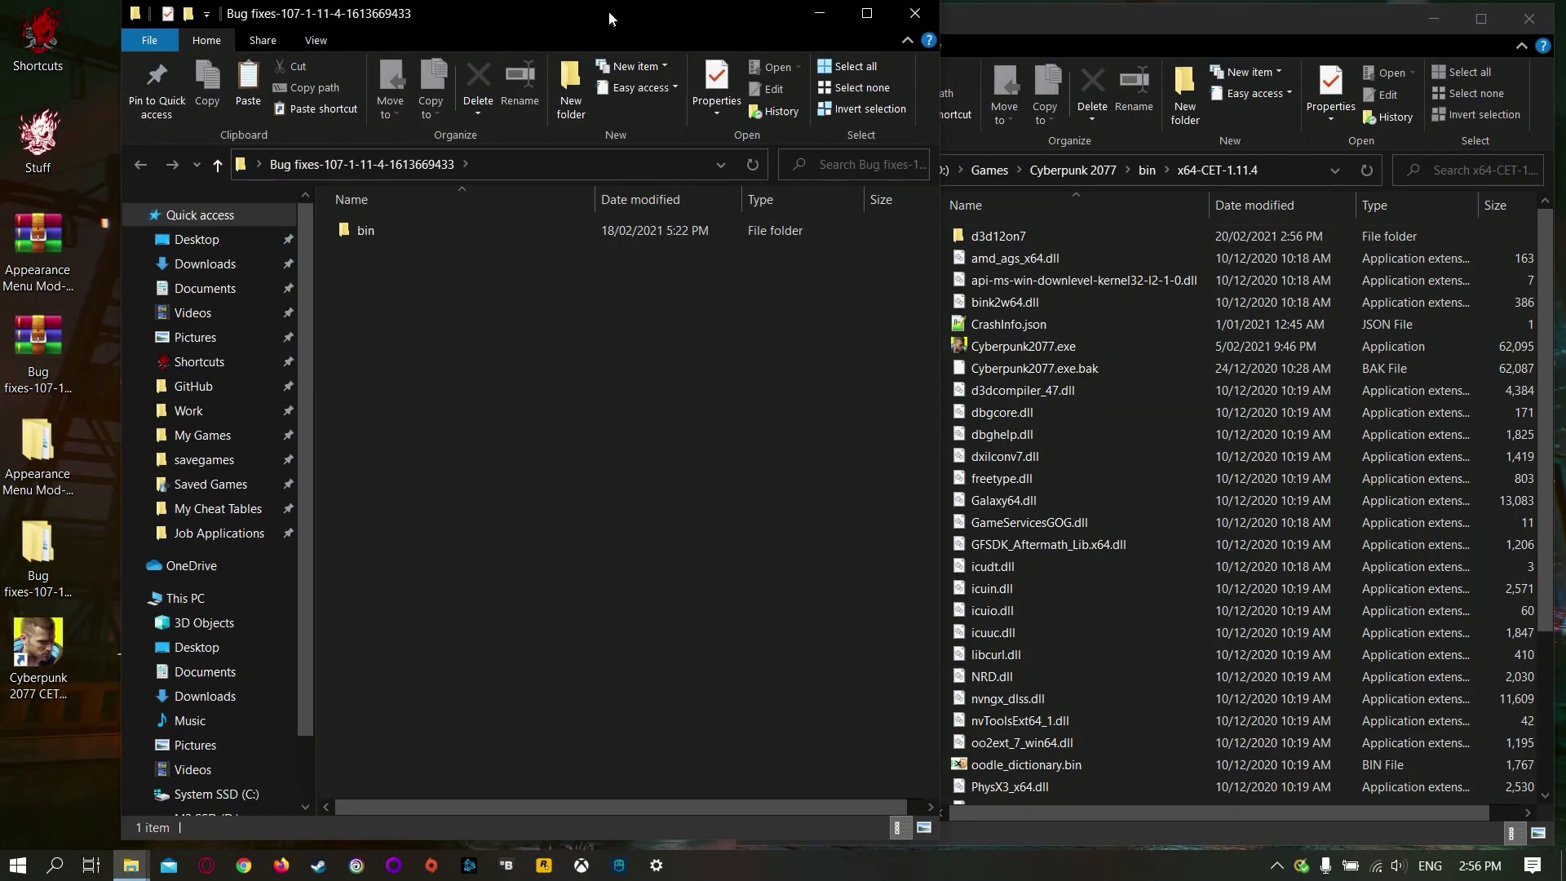
left_click_drag(504, 18, 385, 18)
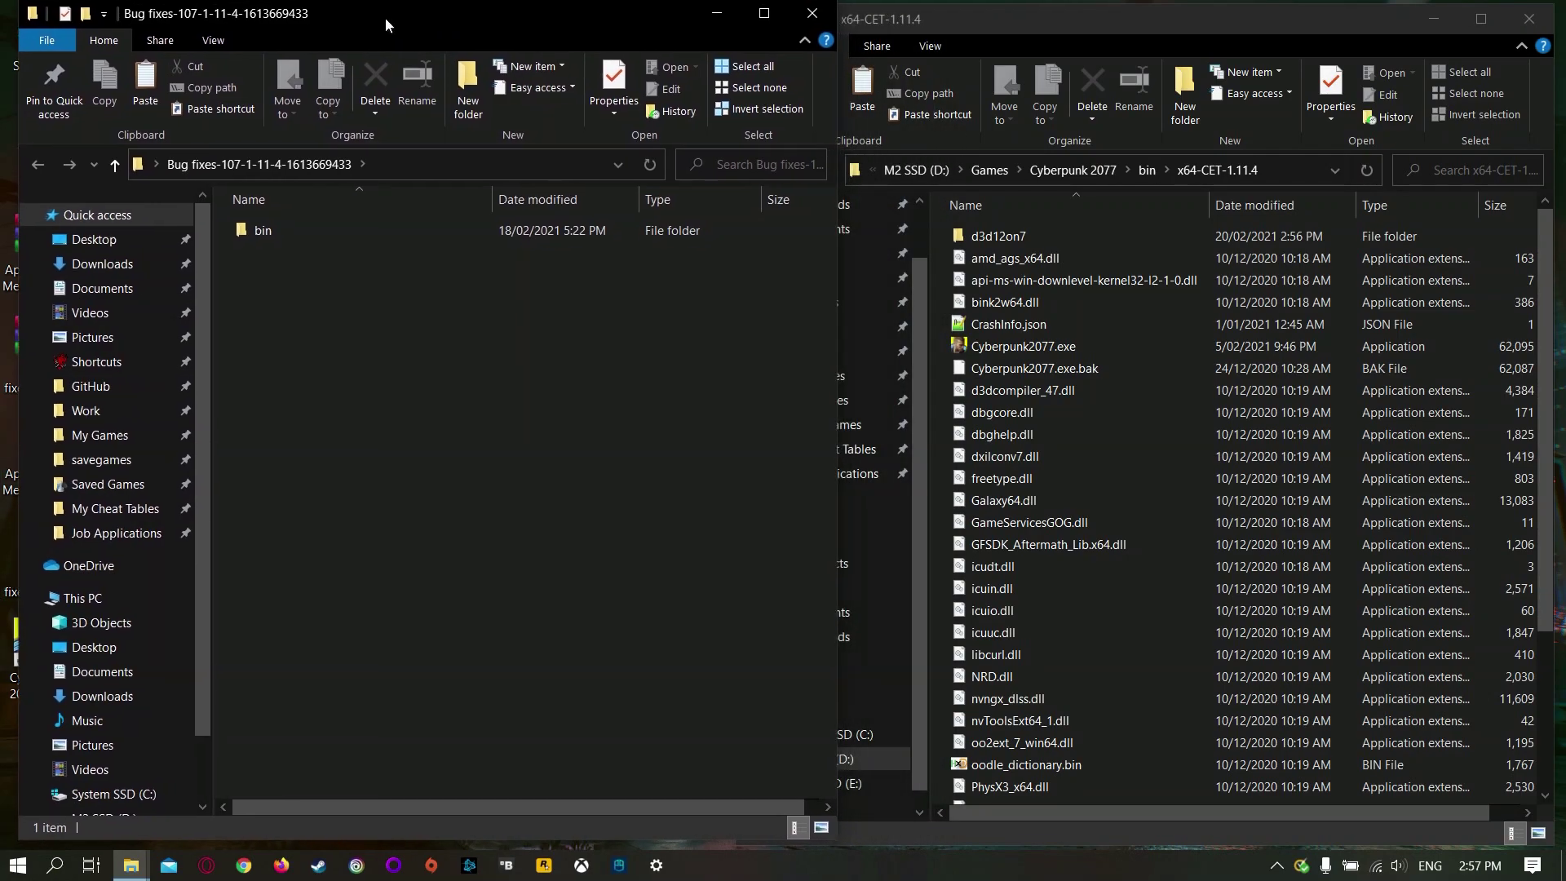
double_click(257, 235)
double_click(258, 235)
left_click_drag(421, 422, 243, 228)
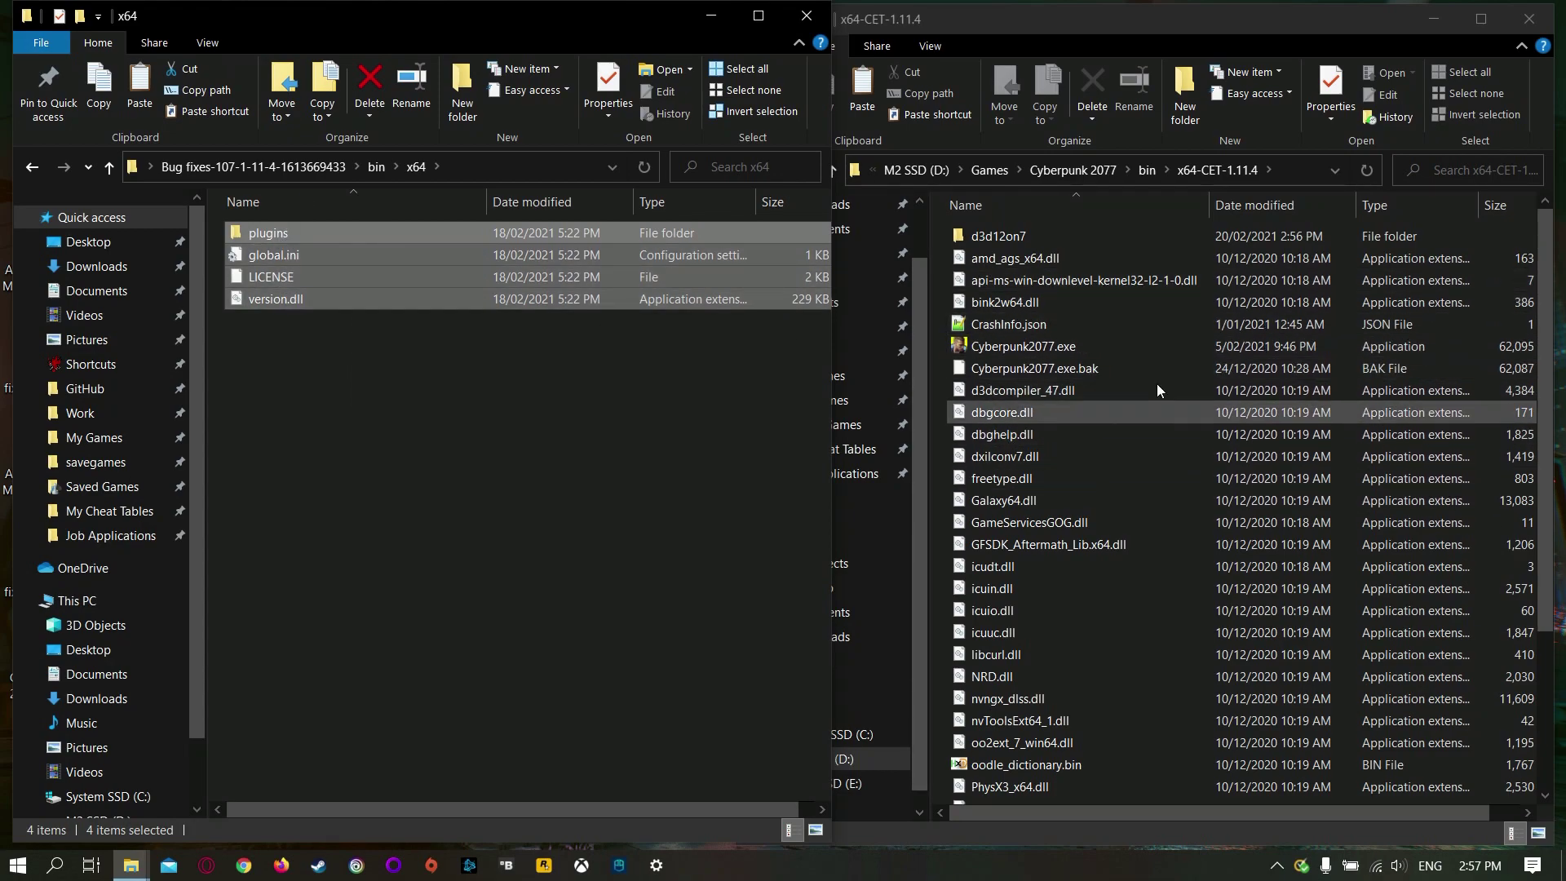
left_click_drag(279, 245, 1089, 457)
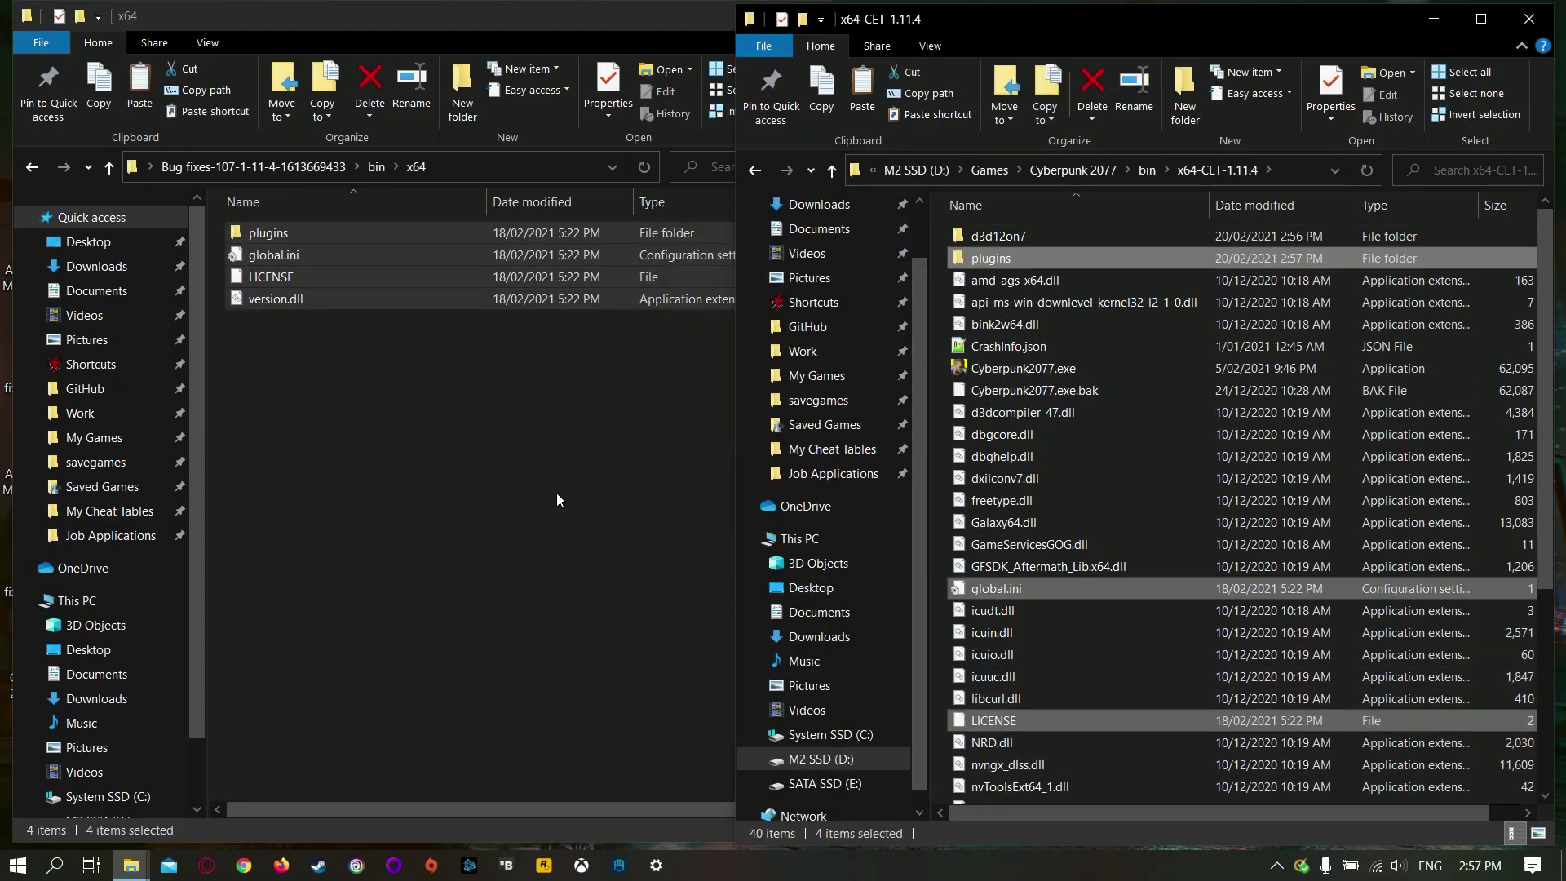
Create a folder named mods in plugins\cyber_engine_tweaks of the x64-CET-1.11.4 folder.
left_click(710, 15)
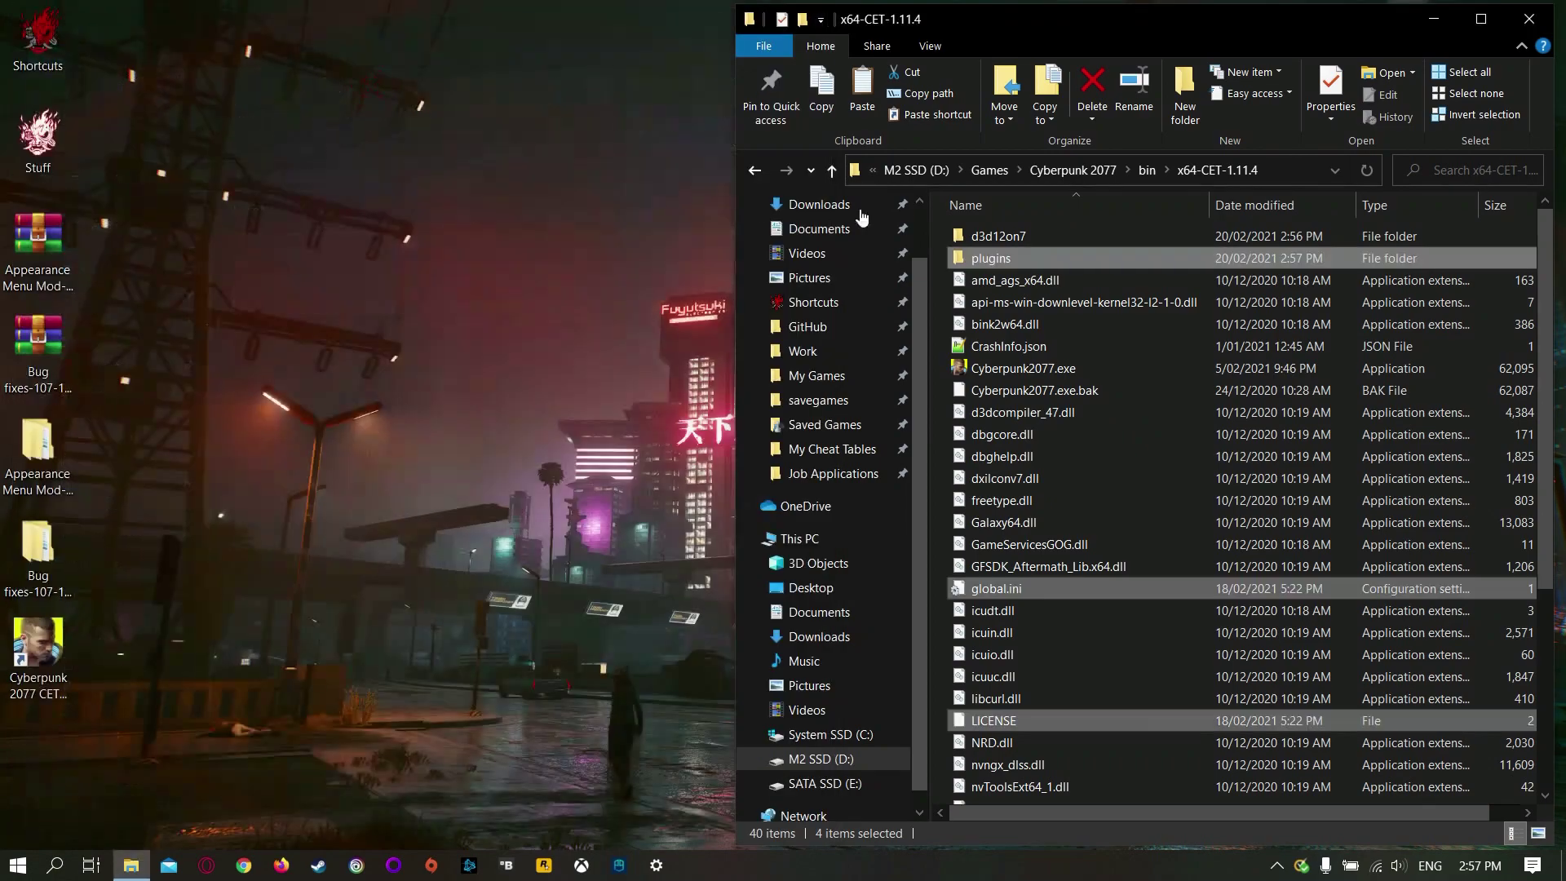
double_click(990, 258)
double_click(994, 236)
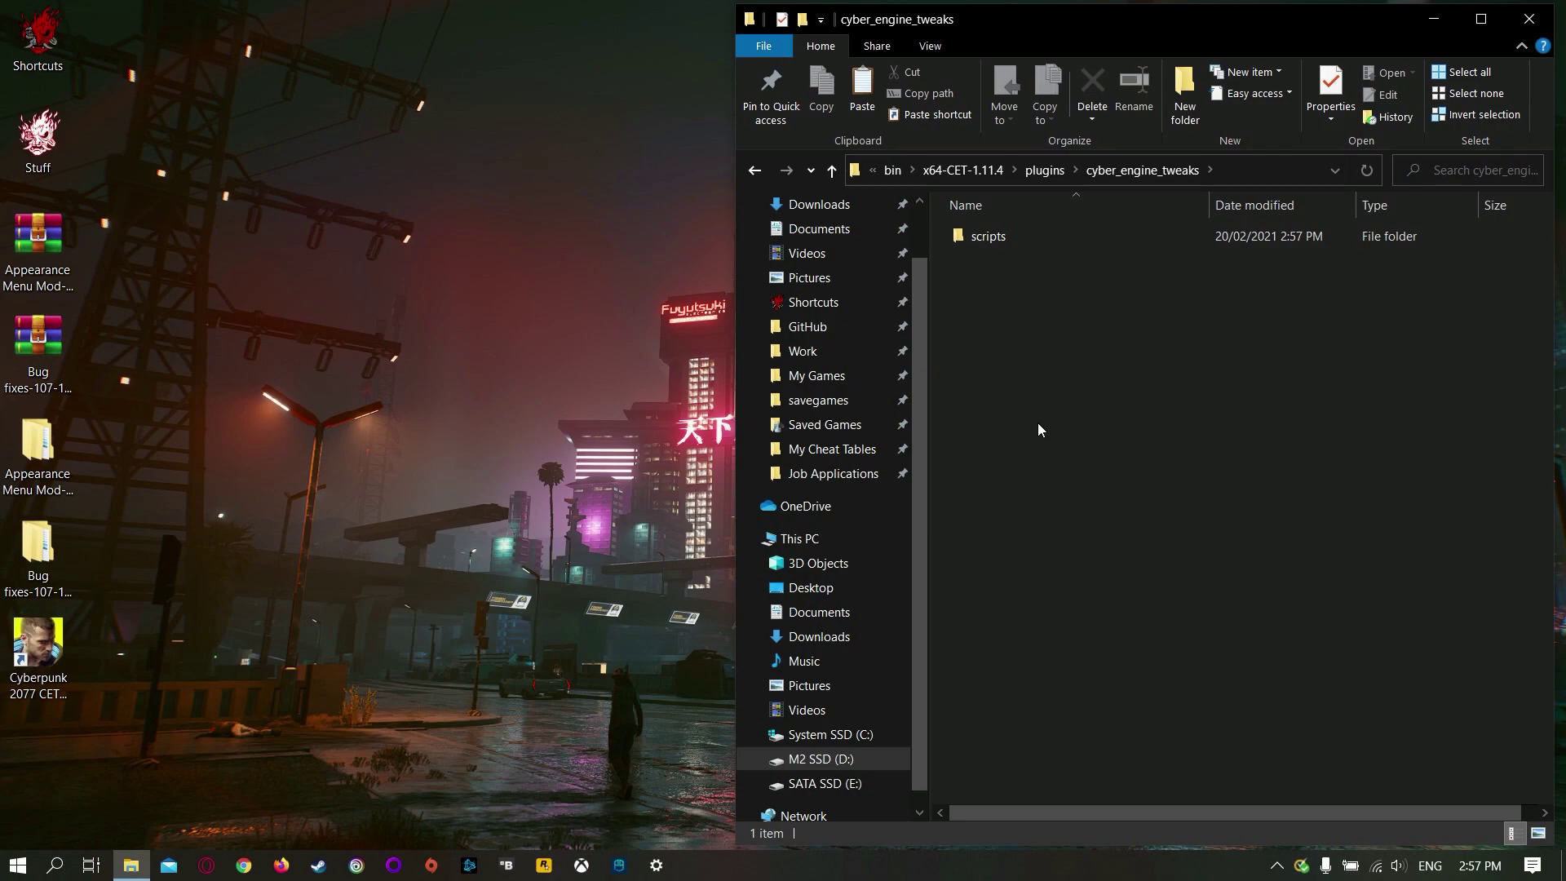
right_click(1047, 369)
mouse_move(959, 641)
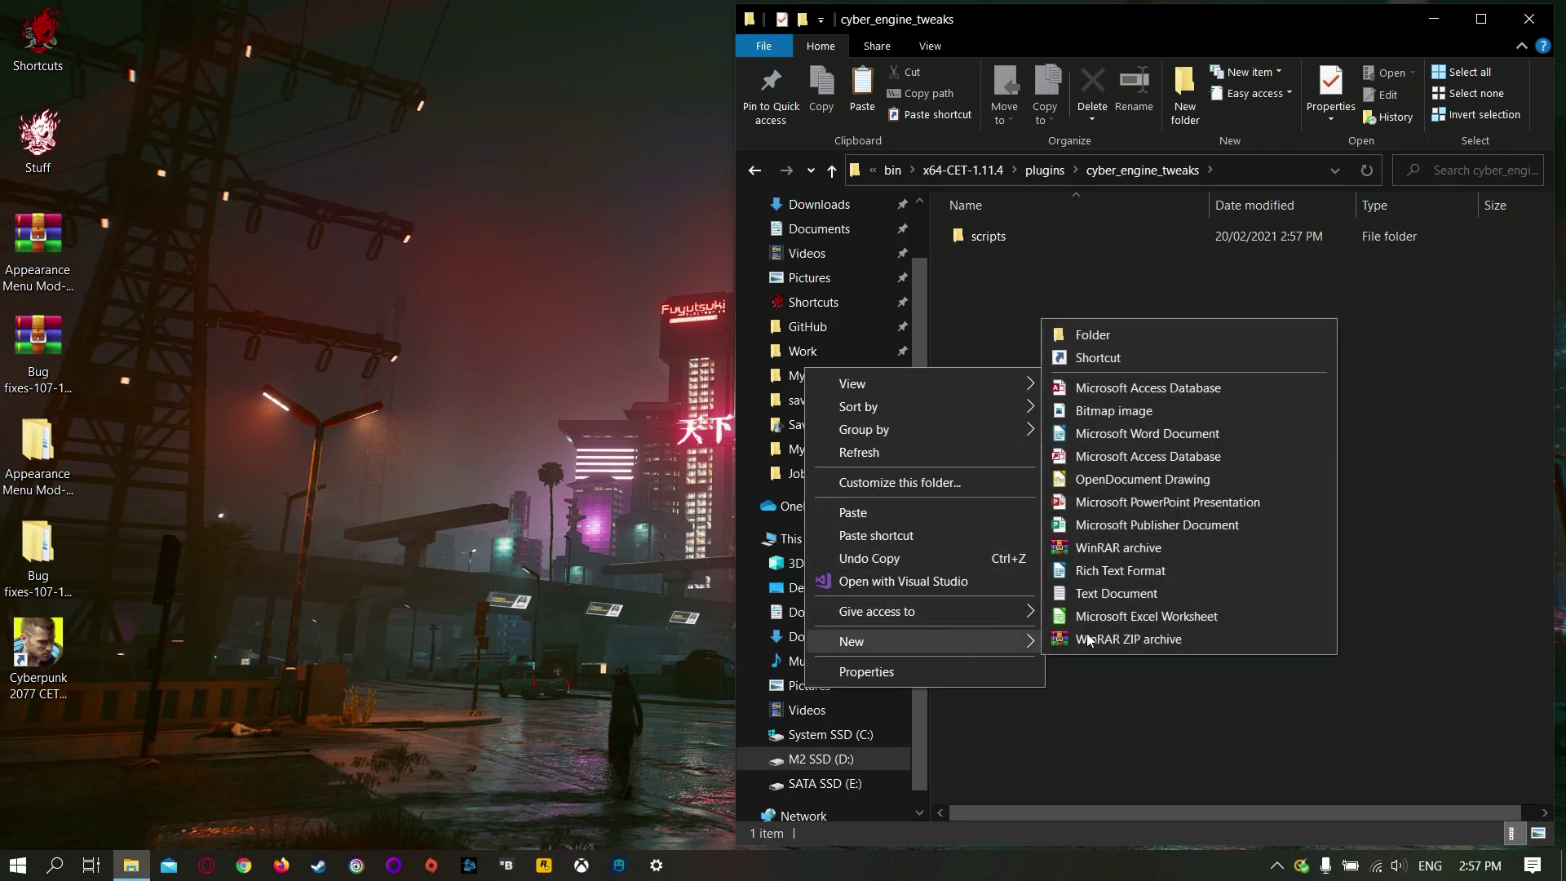
left_click(1110, 335)
type("mods")
key("Return")
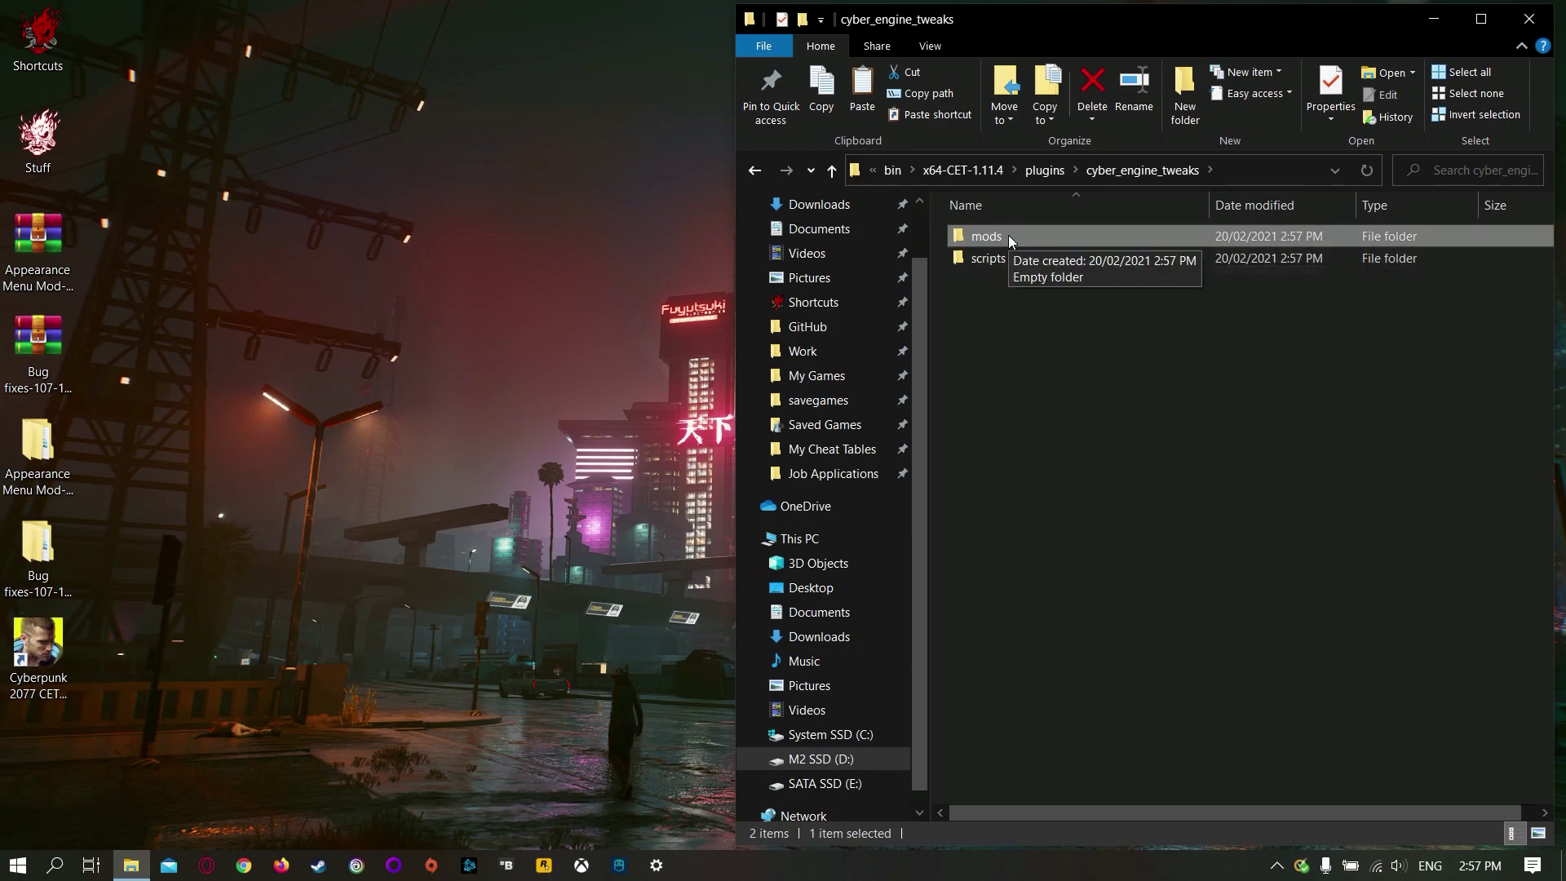
left_click(1035, 352)
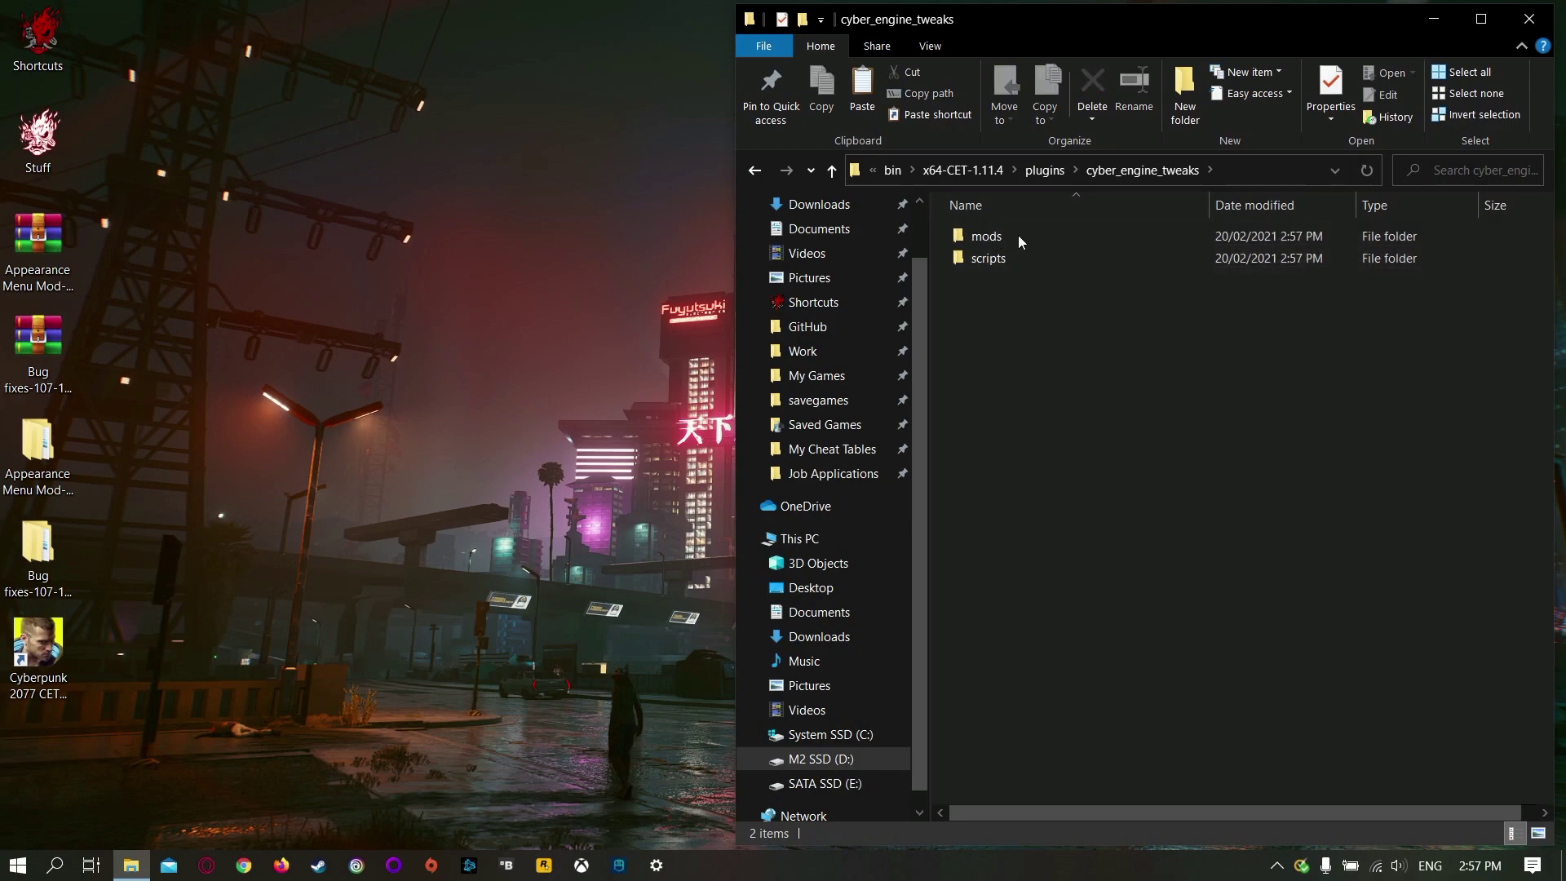
Copy the AppearanceMenuMod folder from the extracted Appearance Menu Mod files into the new mods folder, and close both folder windows.
double_click(1015, 236)
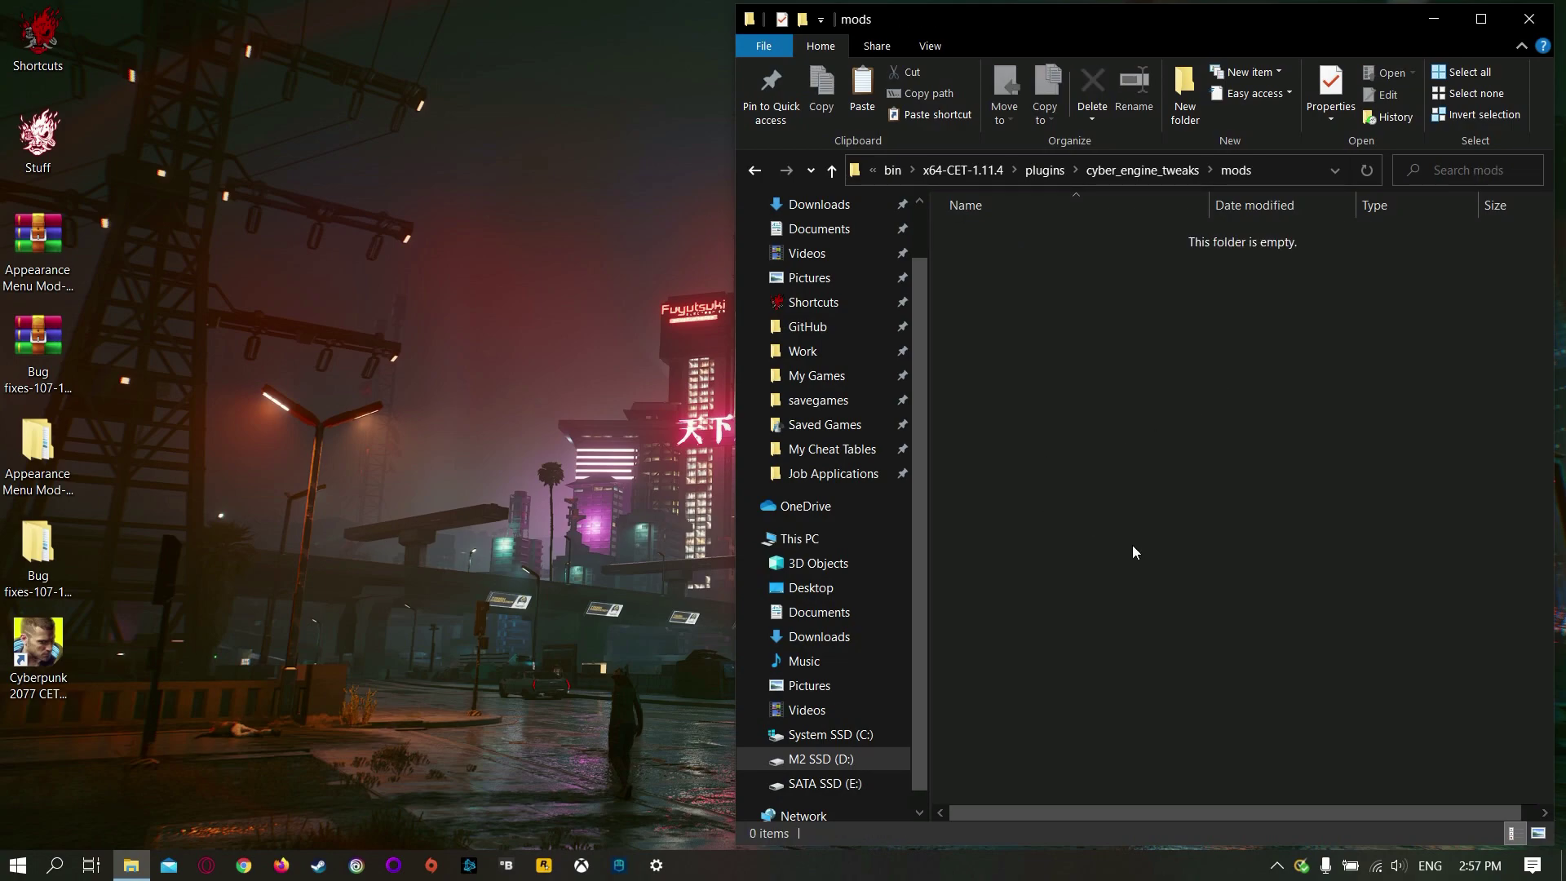
double_click(37, 452)
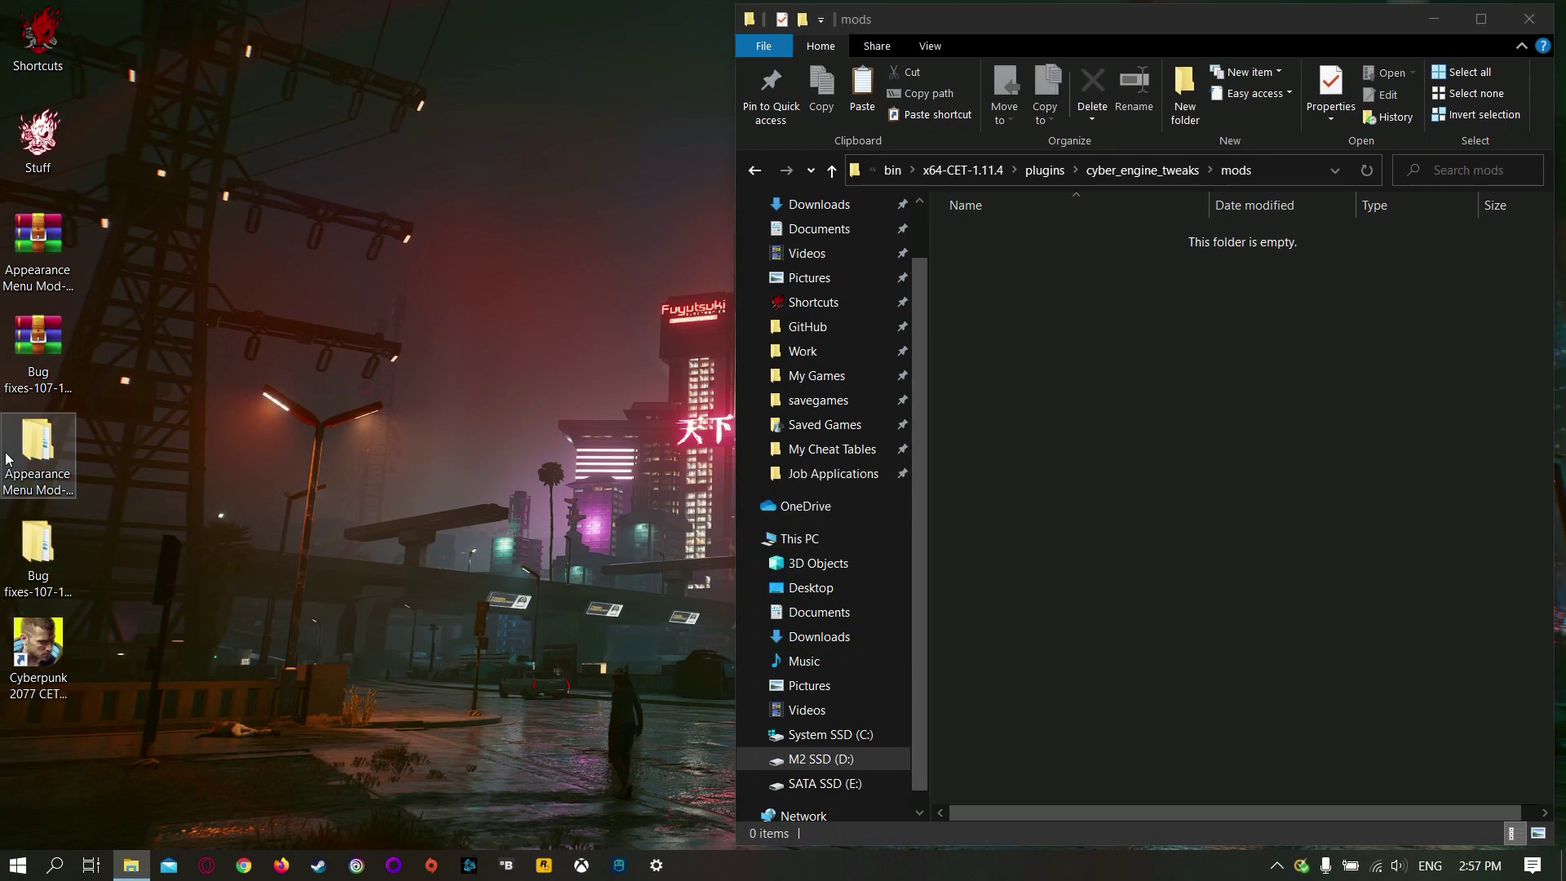
double_click(257, 235)
double_click(252, 232)
double_click(252, 232)
double_click(253, 232)
double_click(253, 231)
left_click_drag(253, 232, 998, 275)
left_click(602, 17)
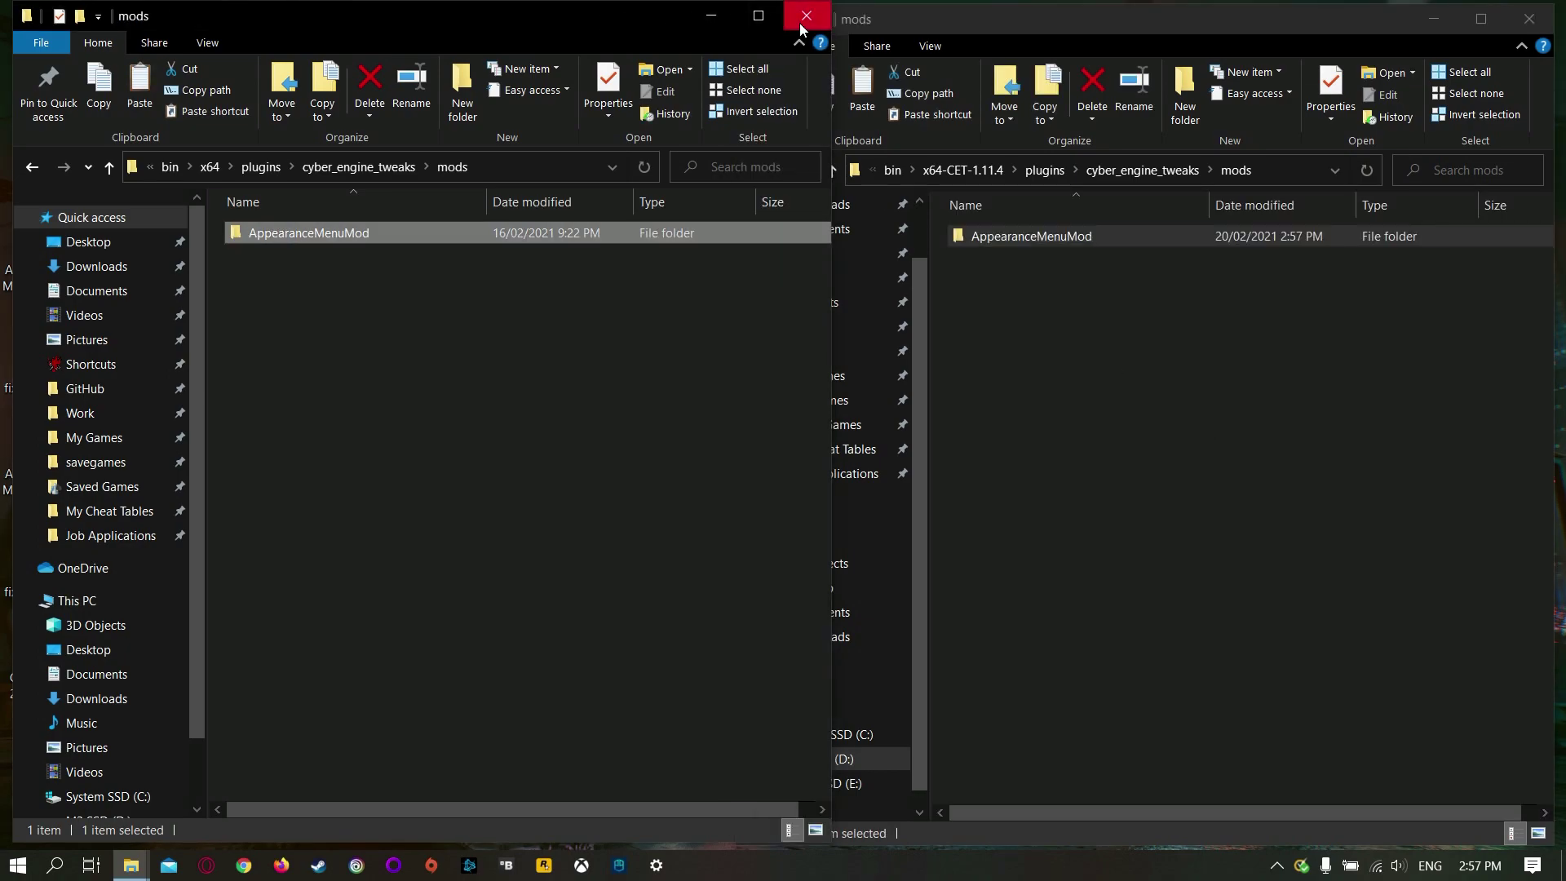
left_click(800, 29)
left_click_drag(803, 20, 542, 21)
left_click(1309, 18)
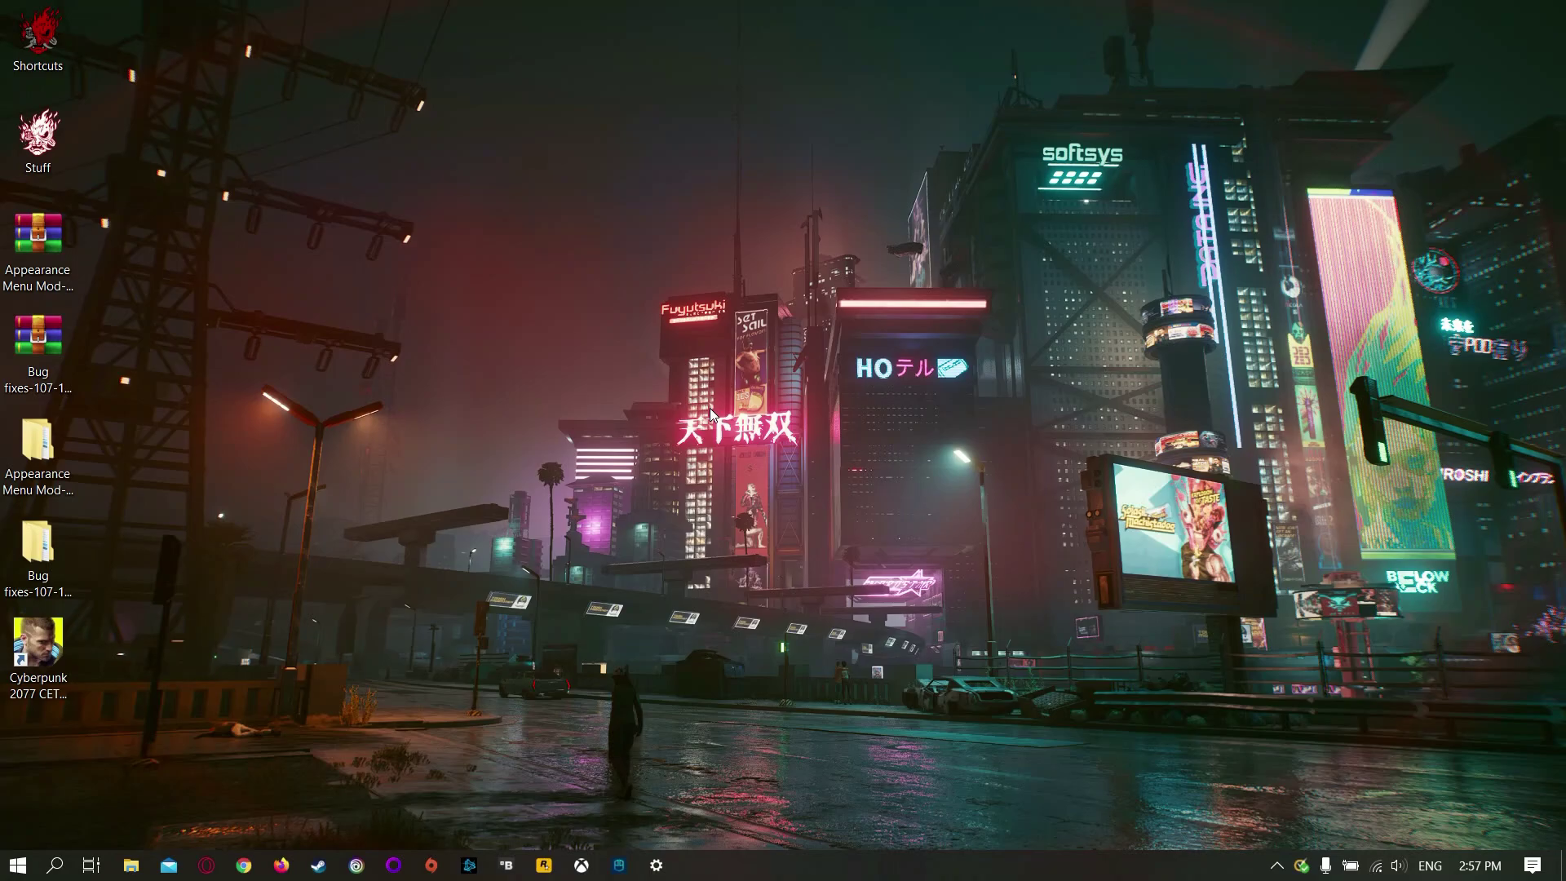
Launch the game from the Cyberpunk 2077 CET 1.11.4 shortcut, bind the Overlay Key to the backtick, and save the setting.
left_click(54, 644)
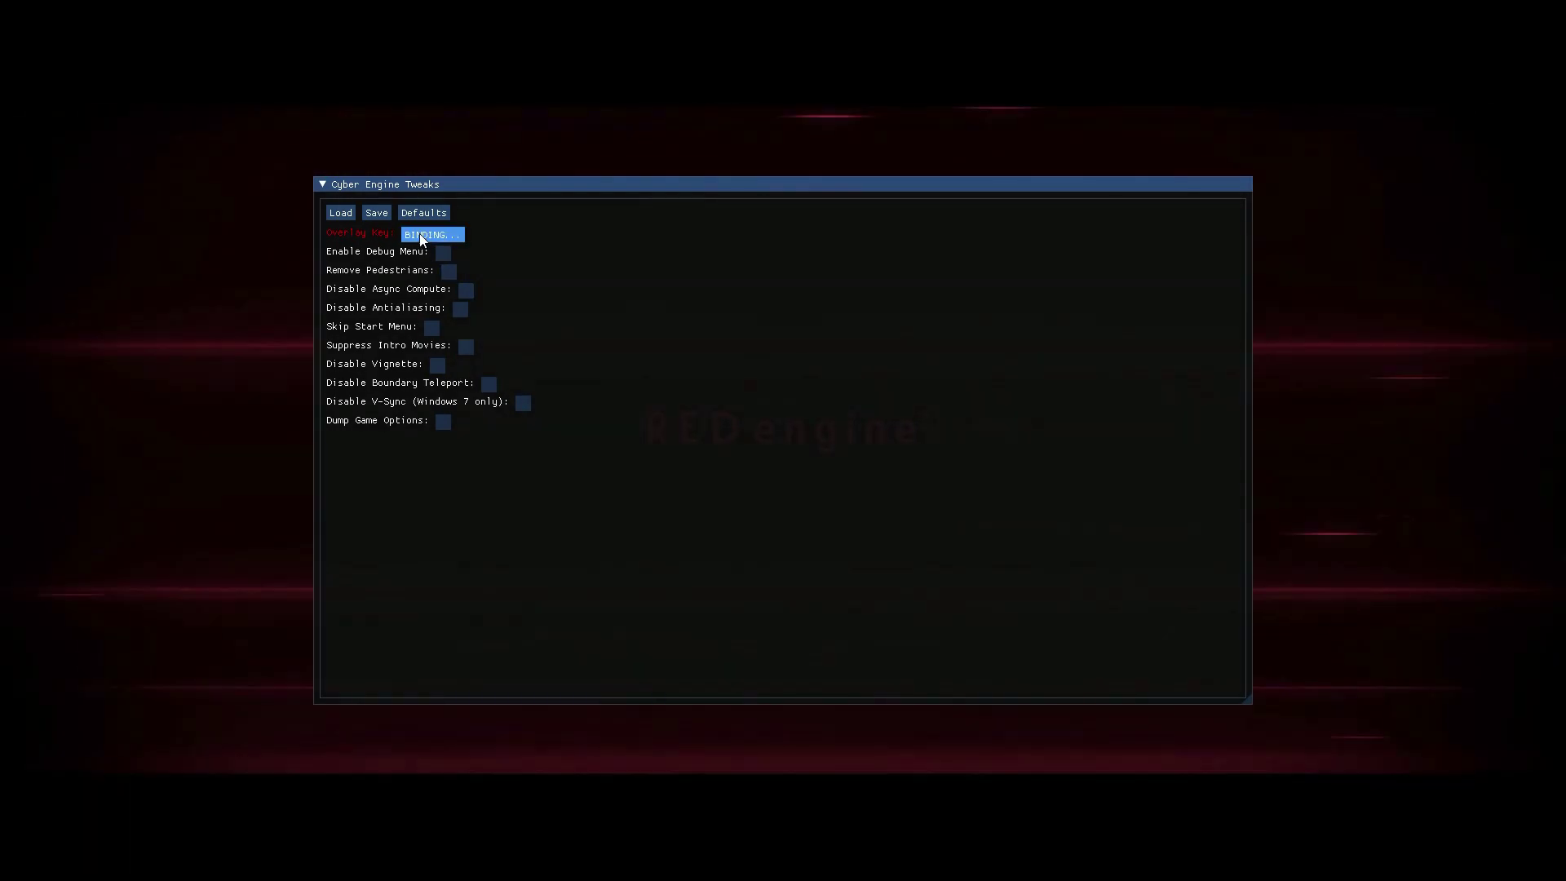
key("grave")
left_click(379, 235)
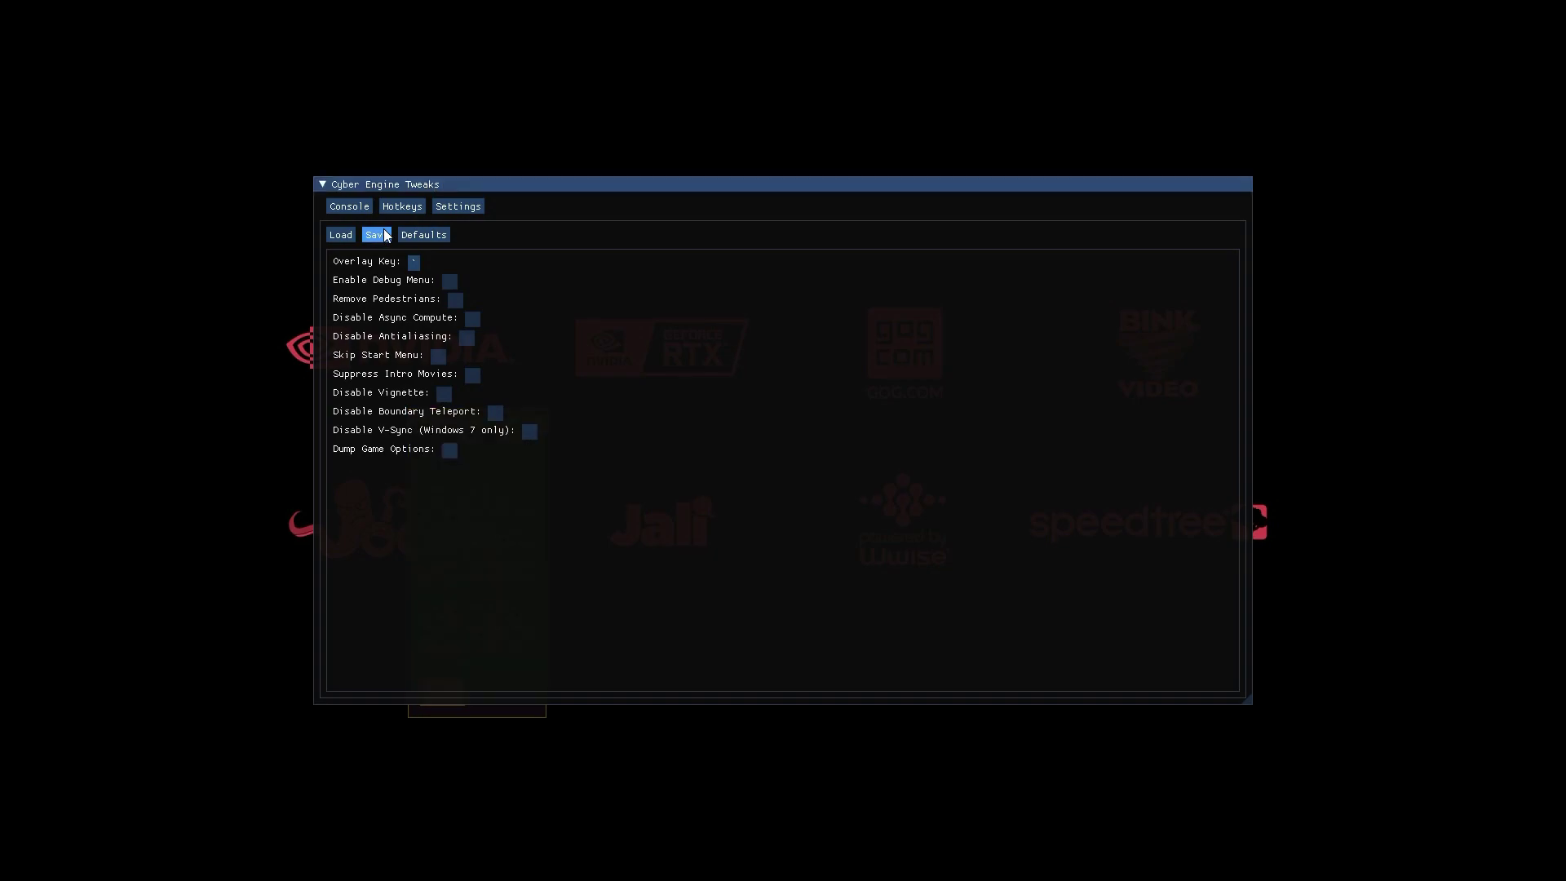
Bind the Open Appearance Menu hotkey of AppearanceMenuMod to Mouse X1 and save the hotkeys.
left_click_drag(523, 179, 233, 49)
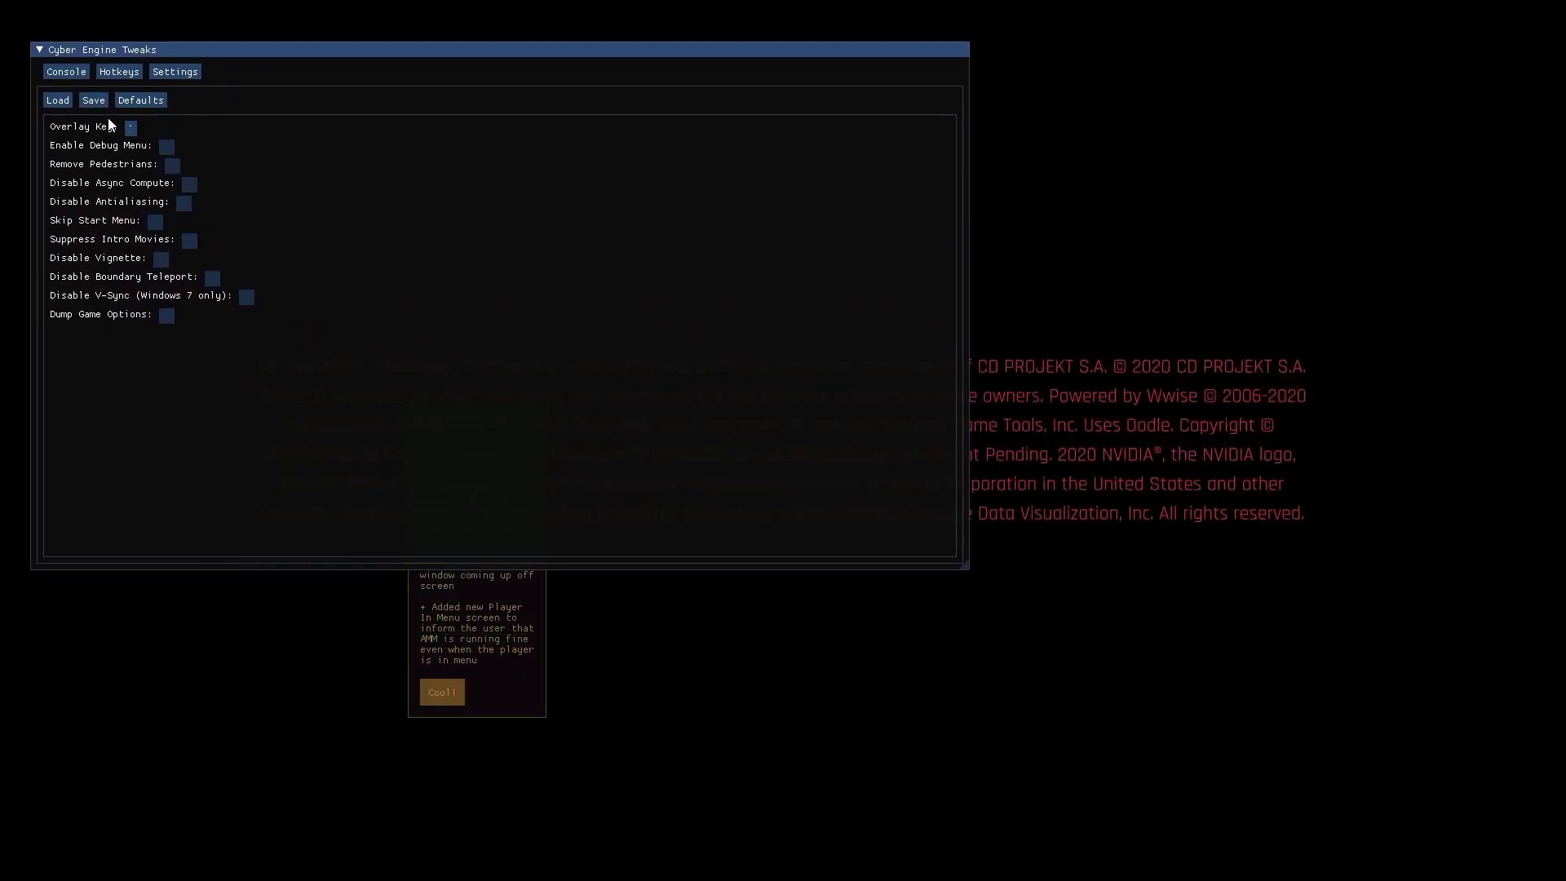
left_click(113, 72)
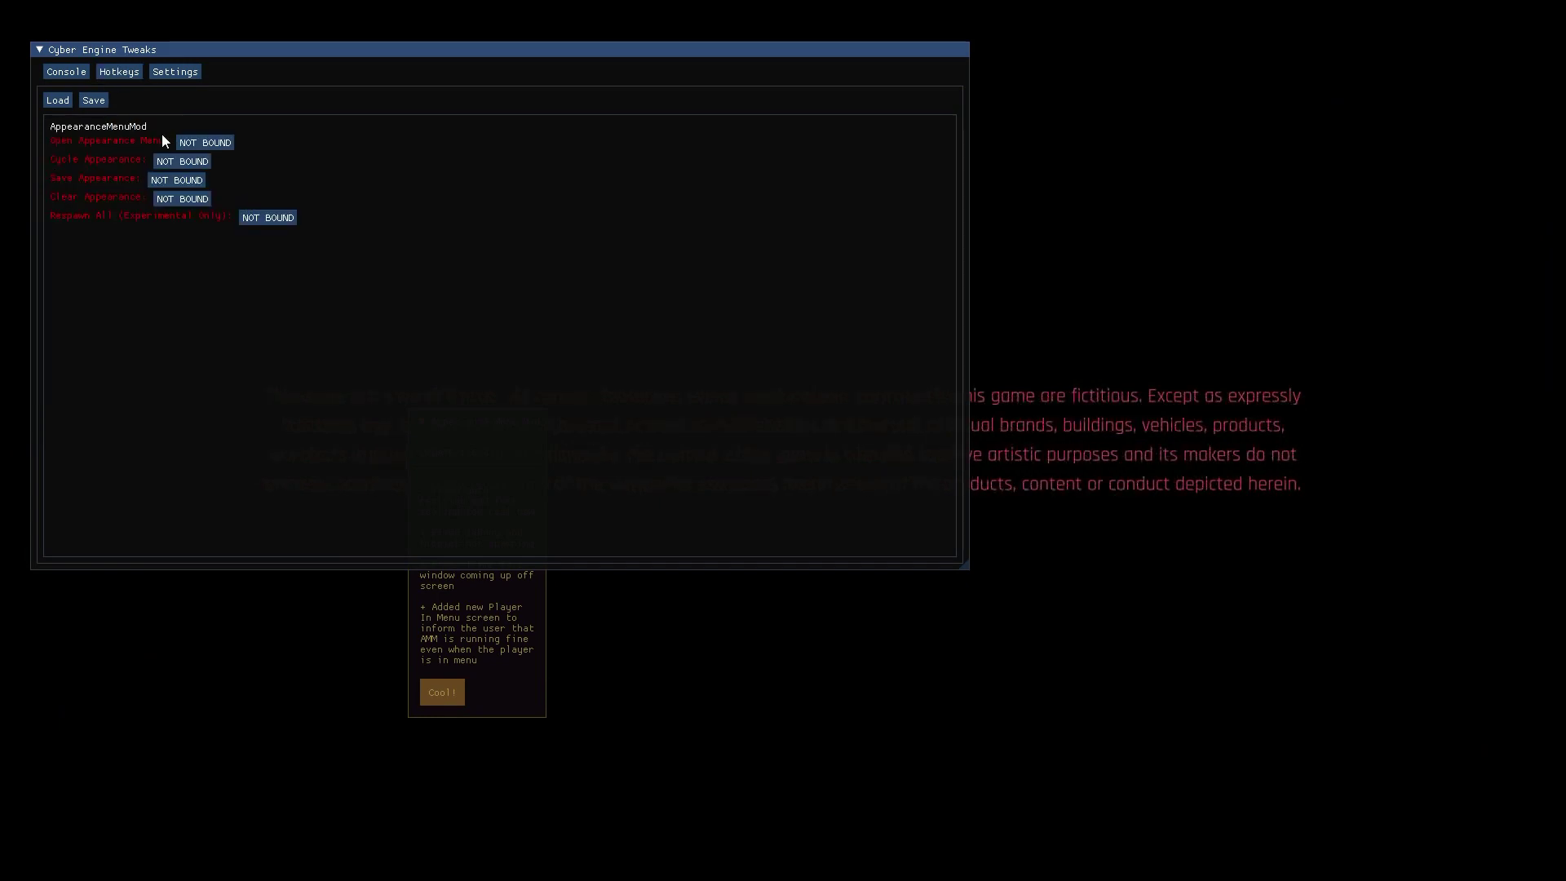
left_click(209, 142)
left_click(89, 100)
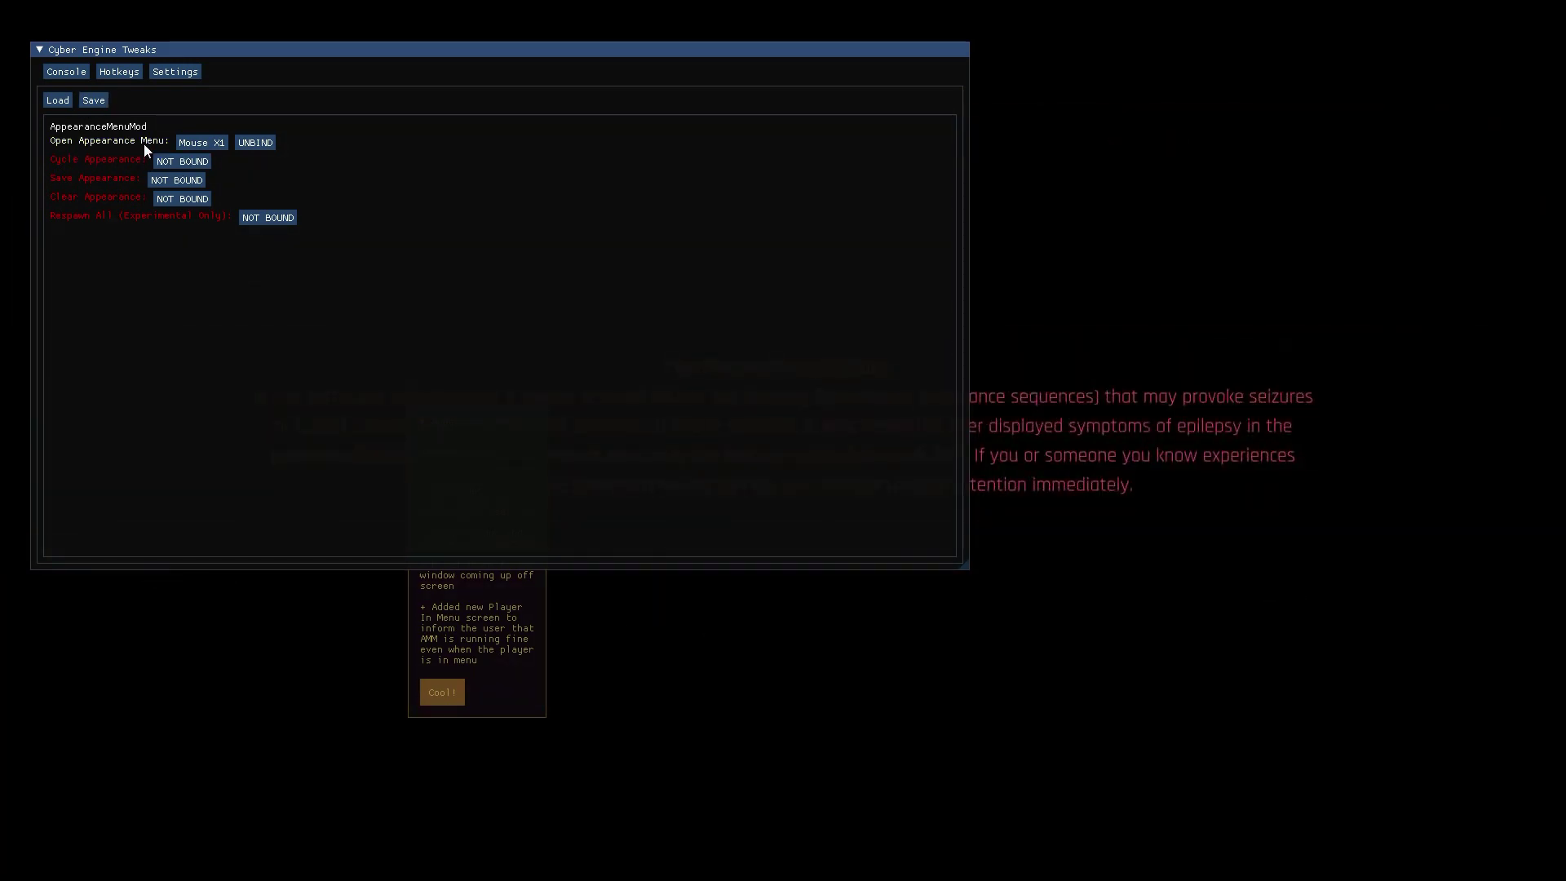
Shrink and collapse the Cyber Engine Tweaks console in the screen's corner, and dismiss the Appearance Menu Mod update notes moved beneath it.
left_click(59, 74)
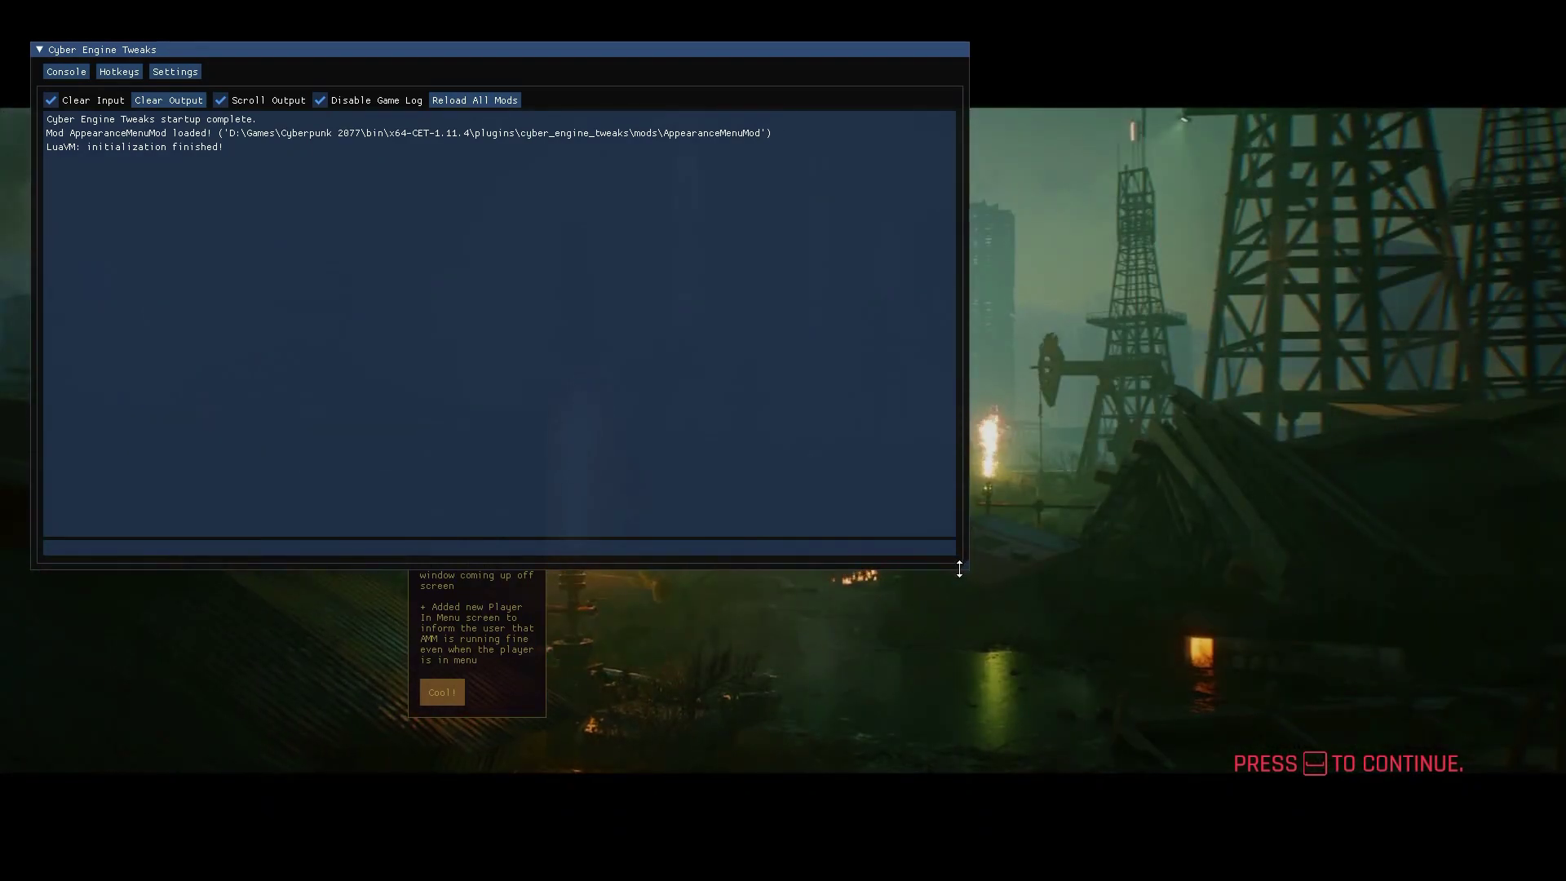
left_click_drag(933, 545, 532, 299)
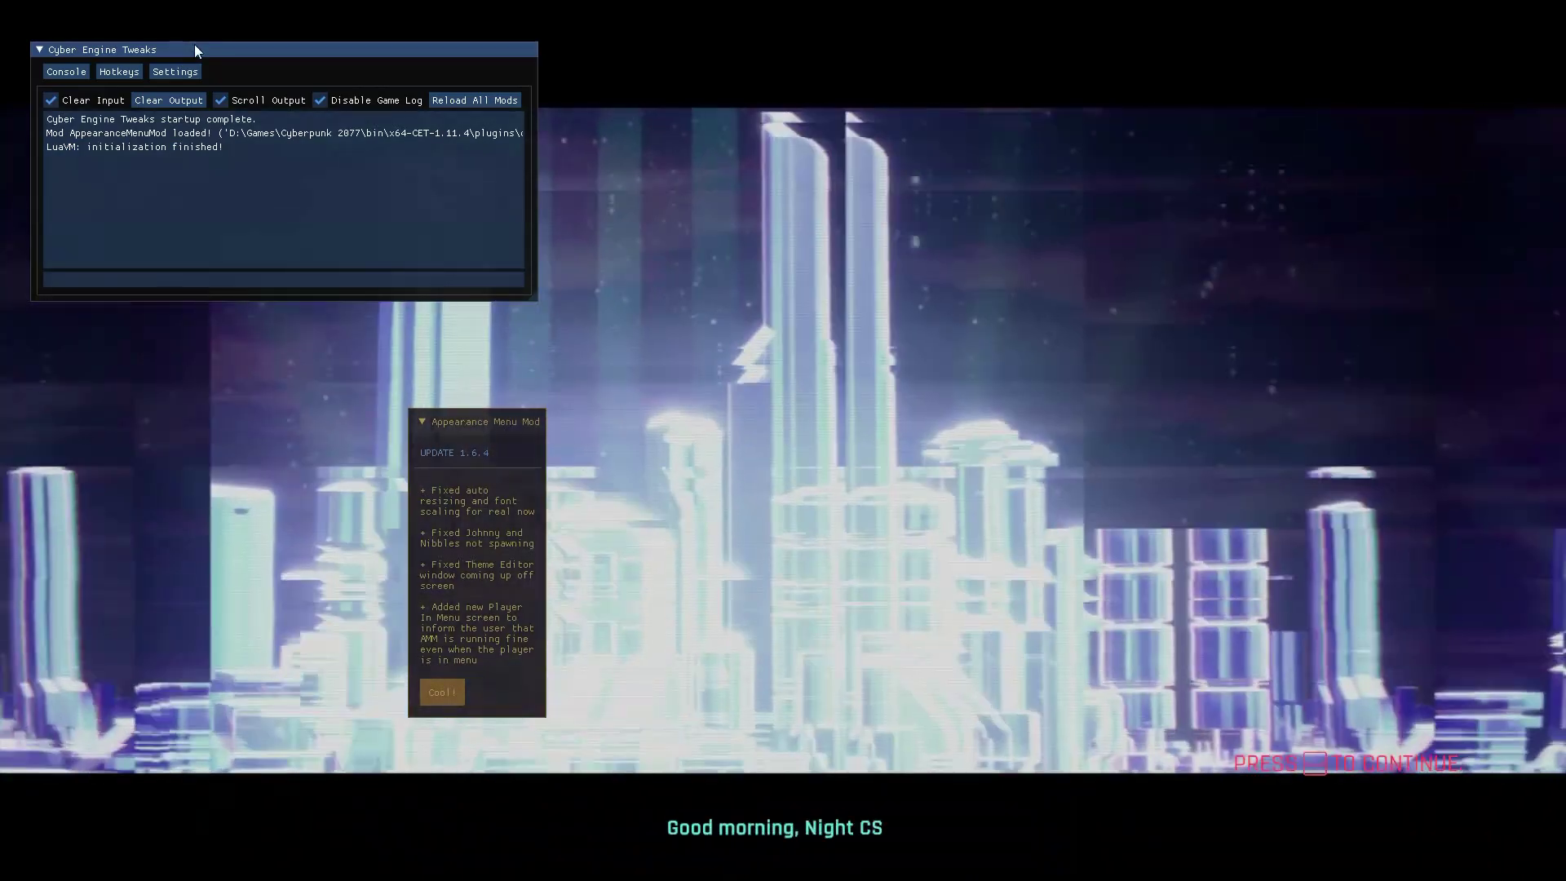
left_click_drag(195, 44, 170, 1)
left_click(15, 6)
left_click_drag(428, 420, 42, 51)
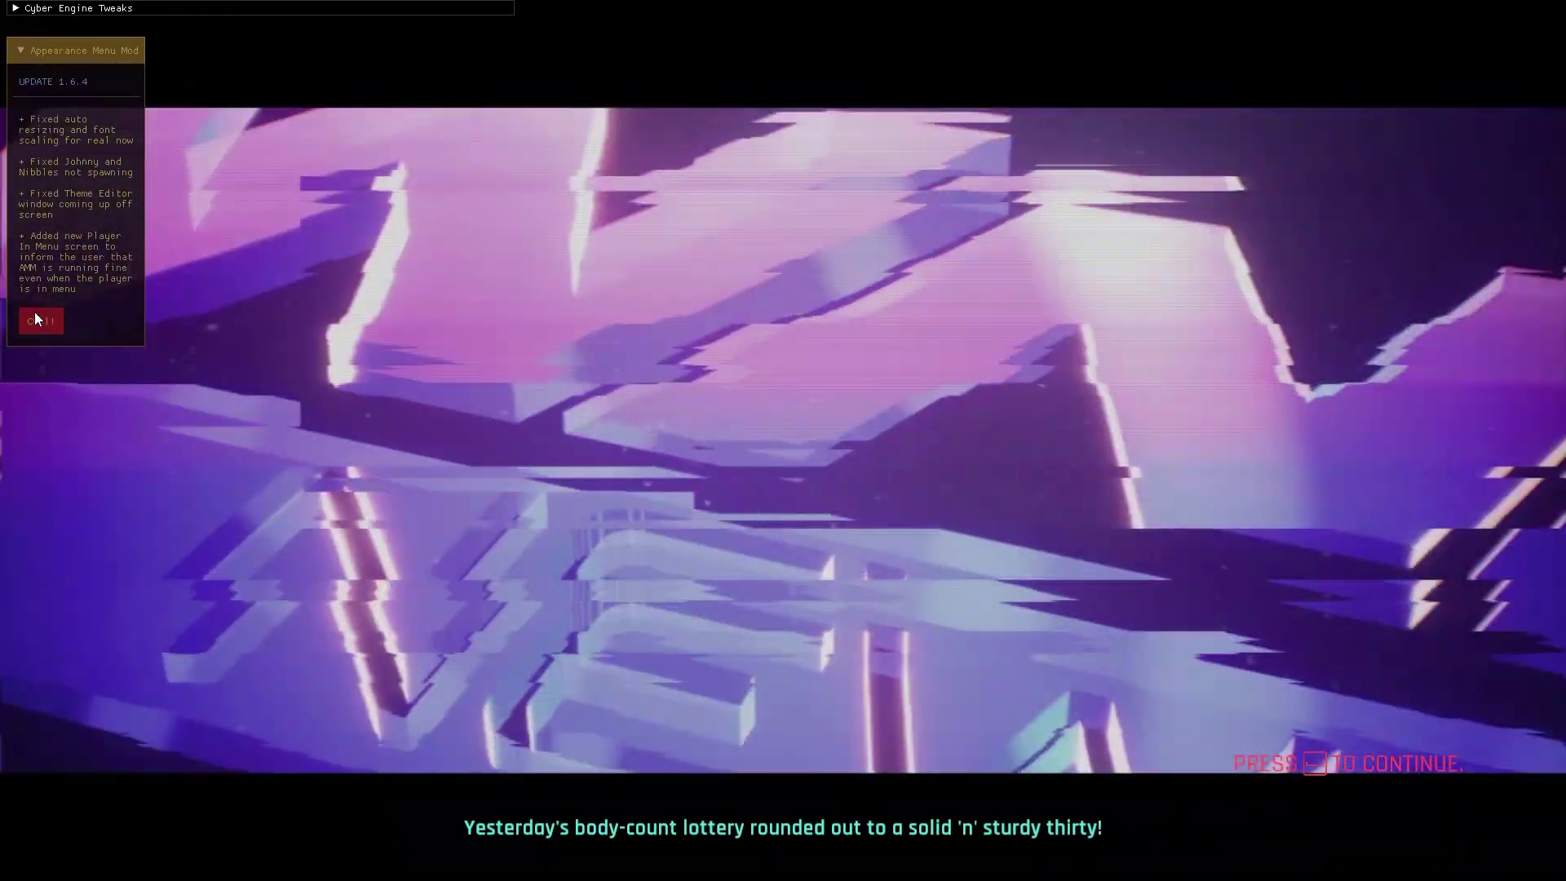
left_click(41, 322)
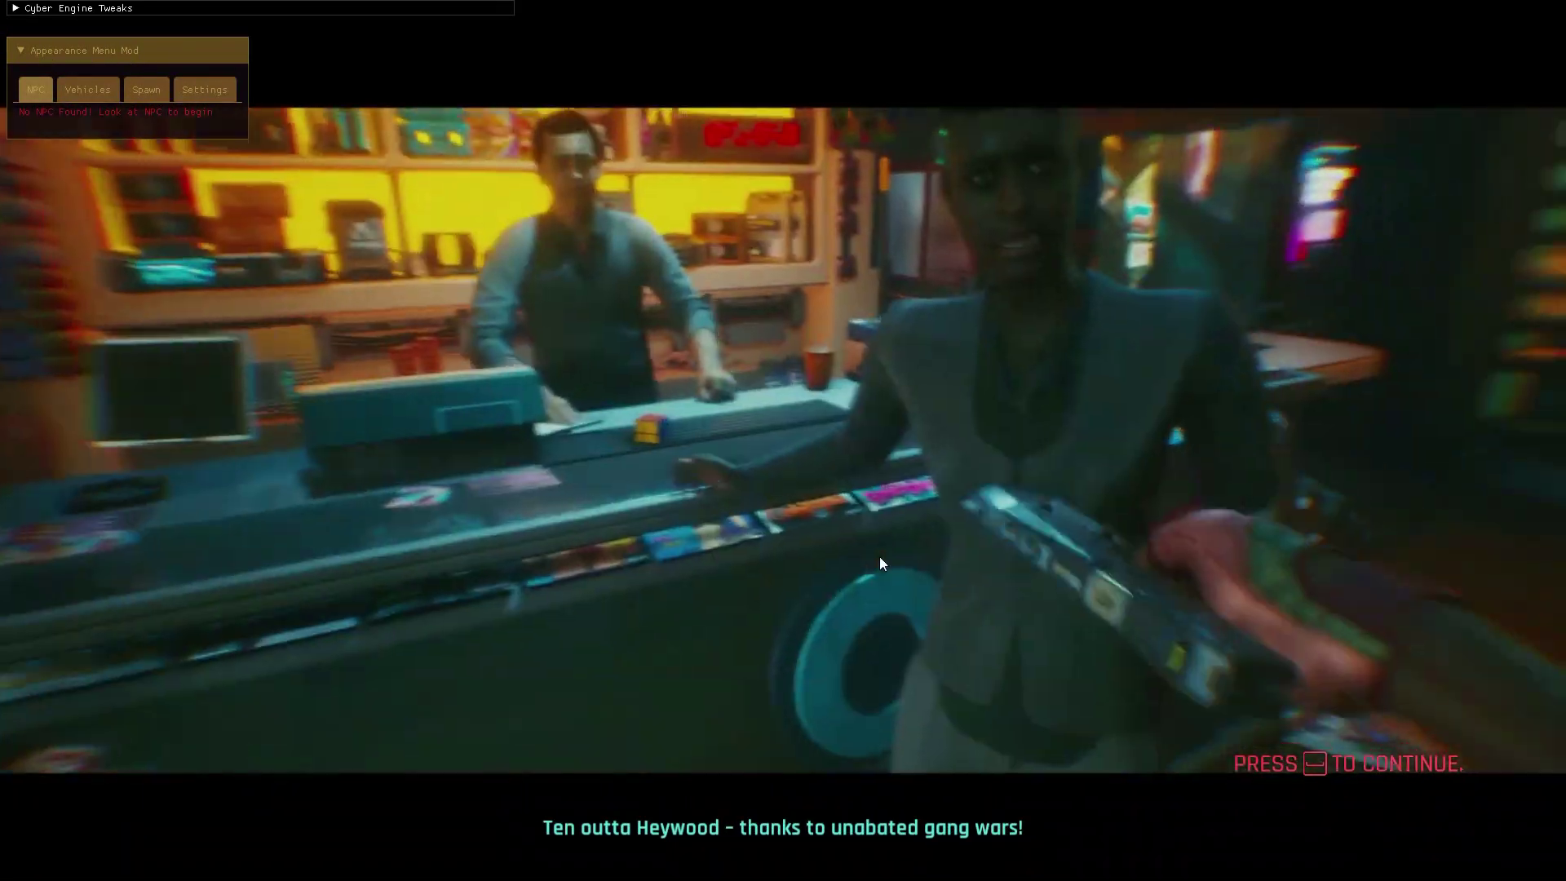
Test the overlay and Appearance Menu hotkeys by repeatedly showing and hiding the mod windows over the intro video.
key("grave")
key("grave")
key("grave")
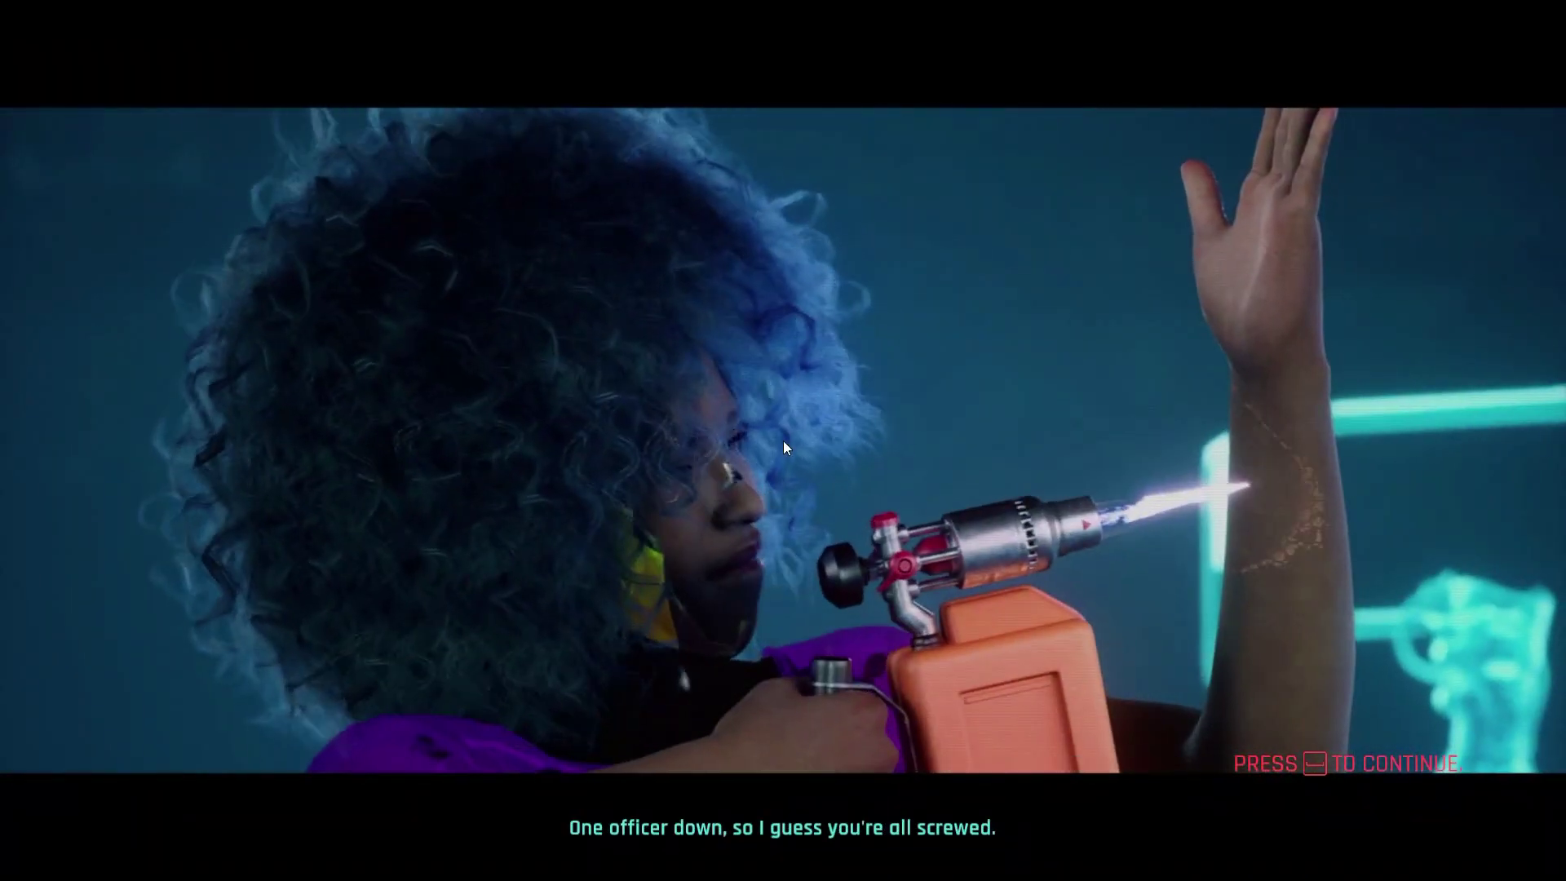
key("grave")
key("grave")
key("grave")
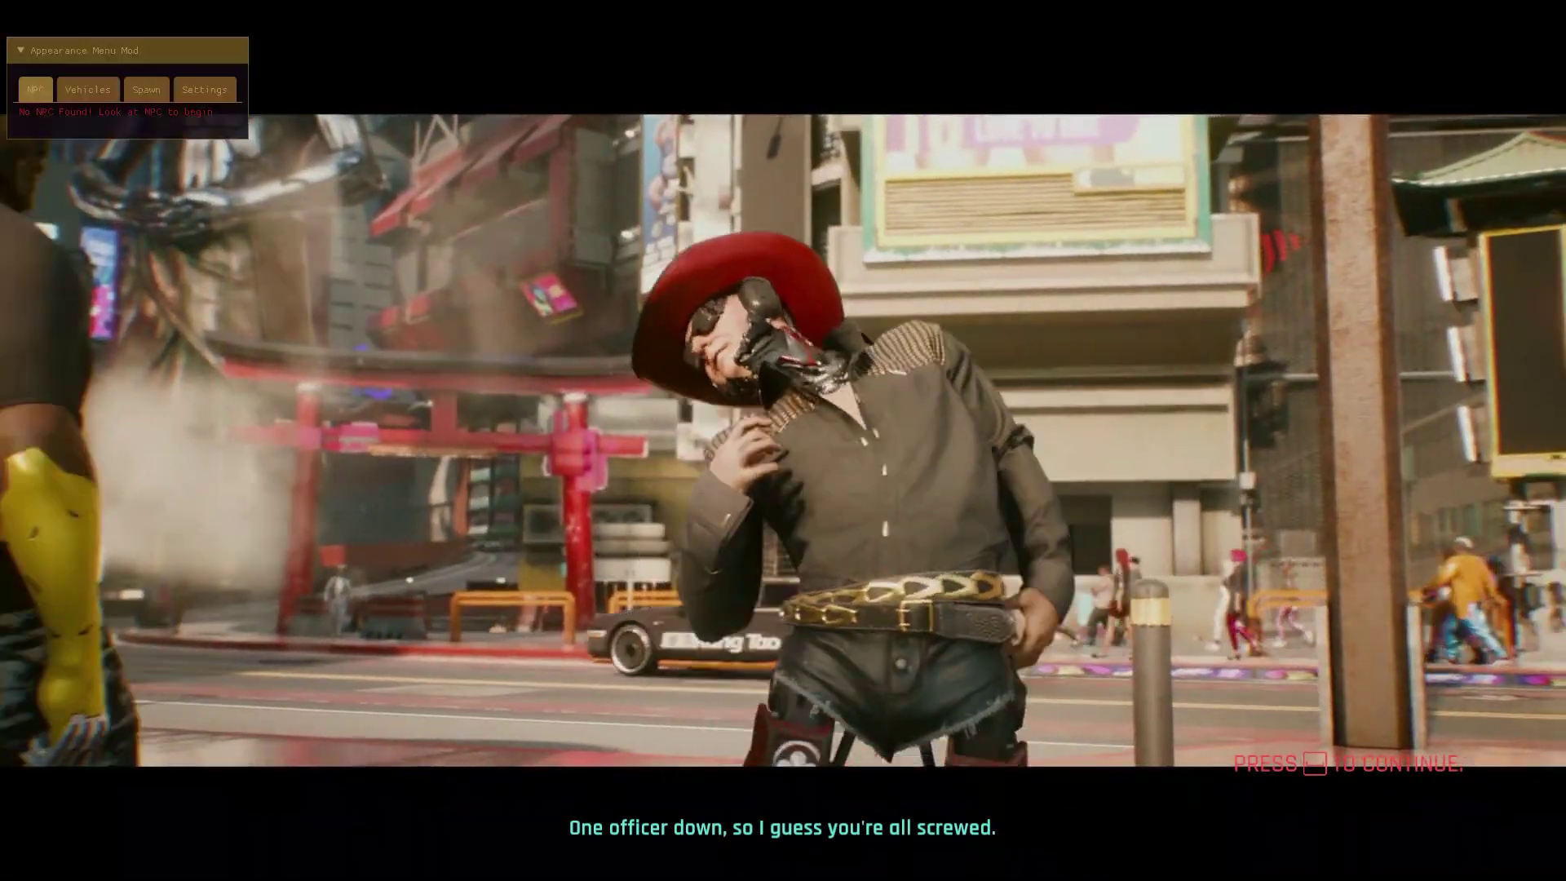
key("grave")
key("grave")
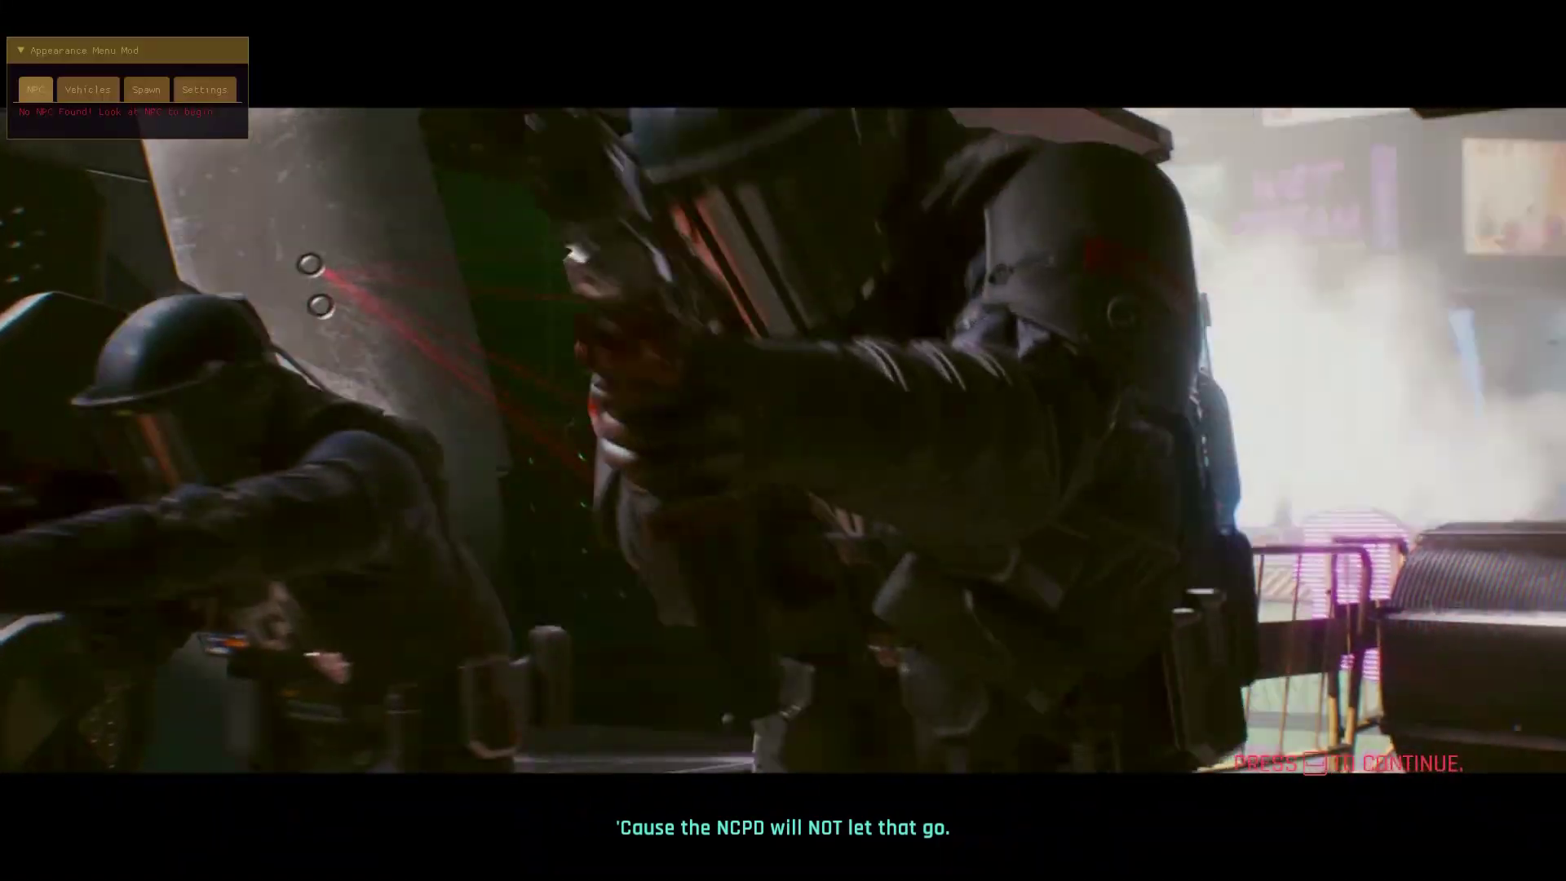
key("grave")
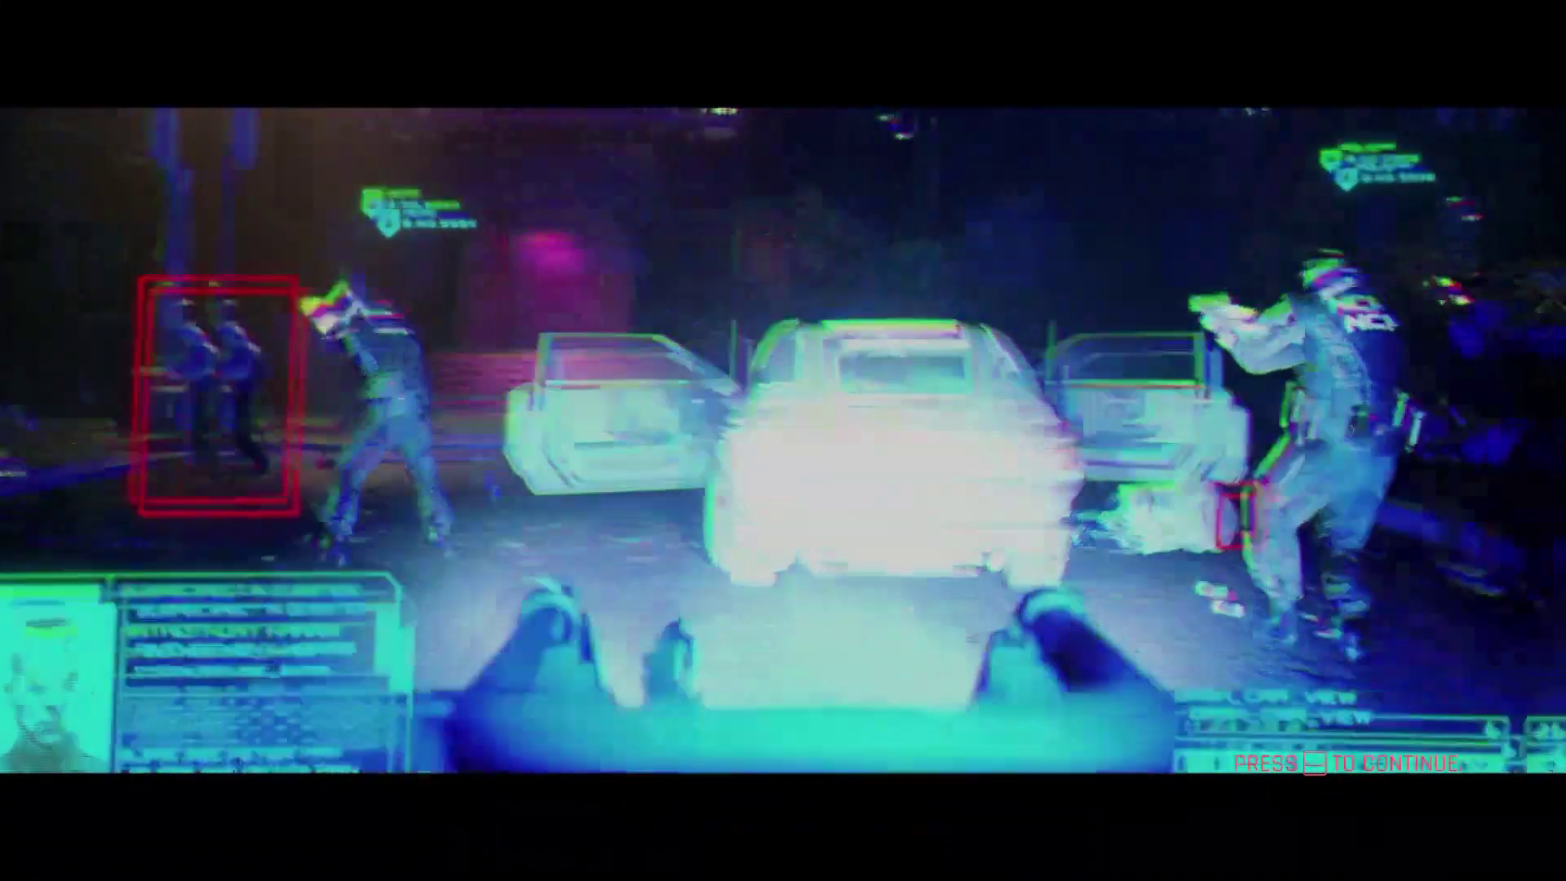
key("grave")
key("grave")
key("grave")
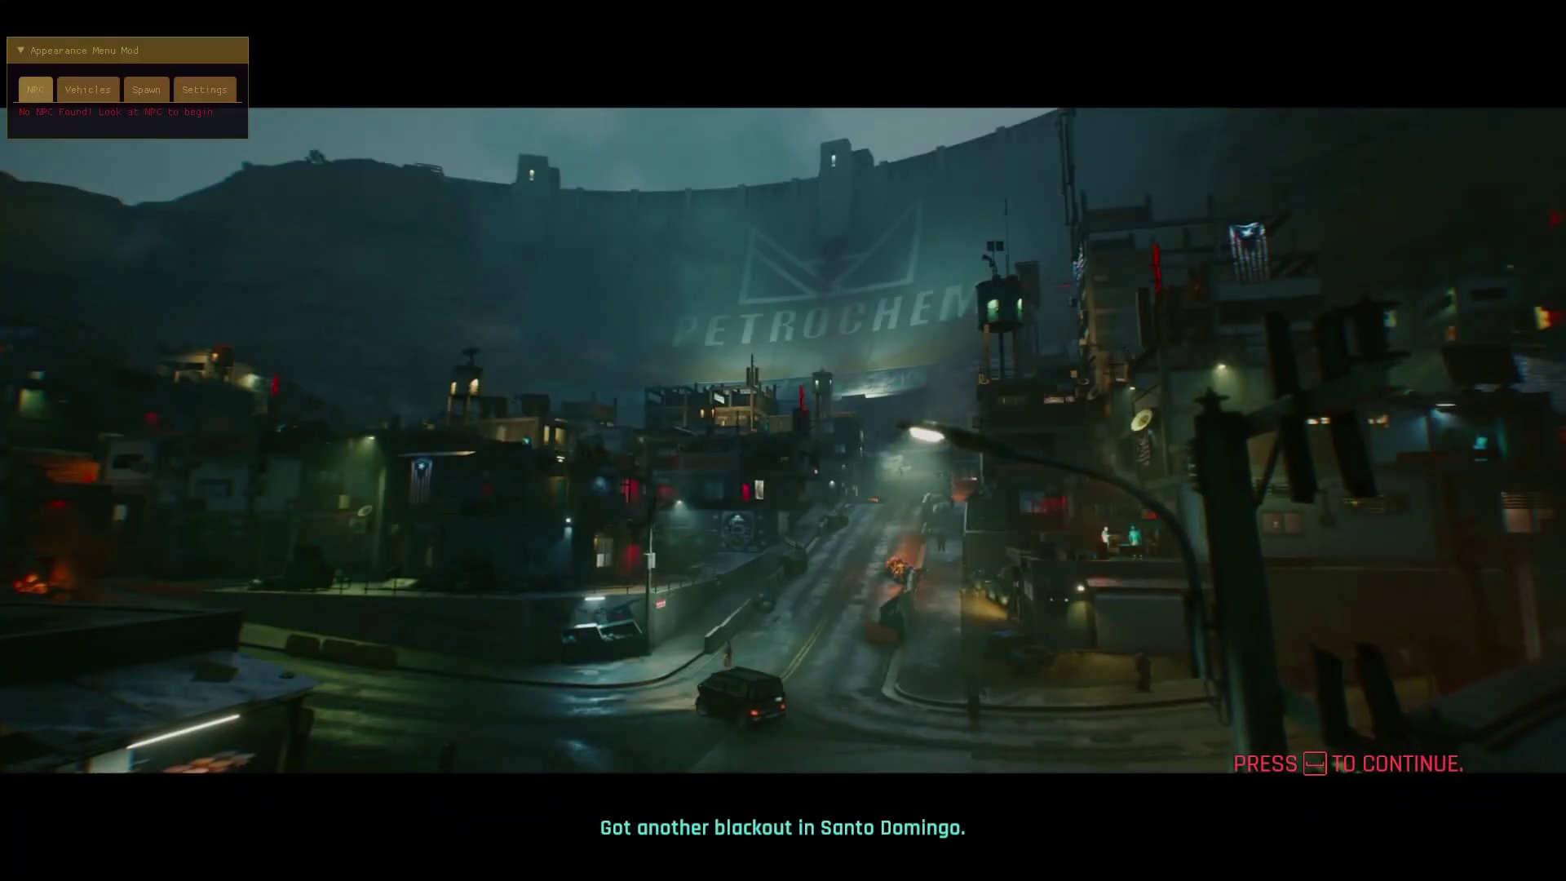
key("grave")
key("grave")
key("grave")
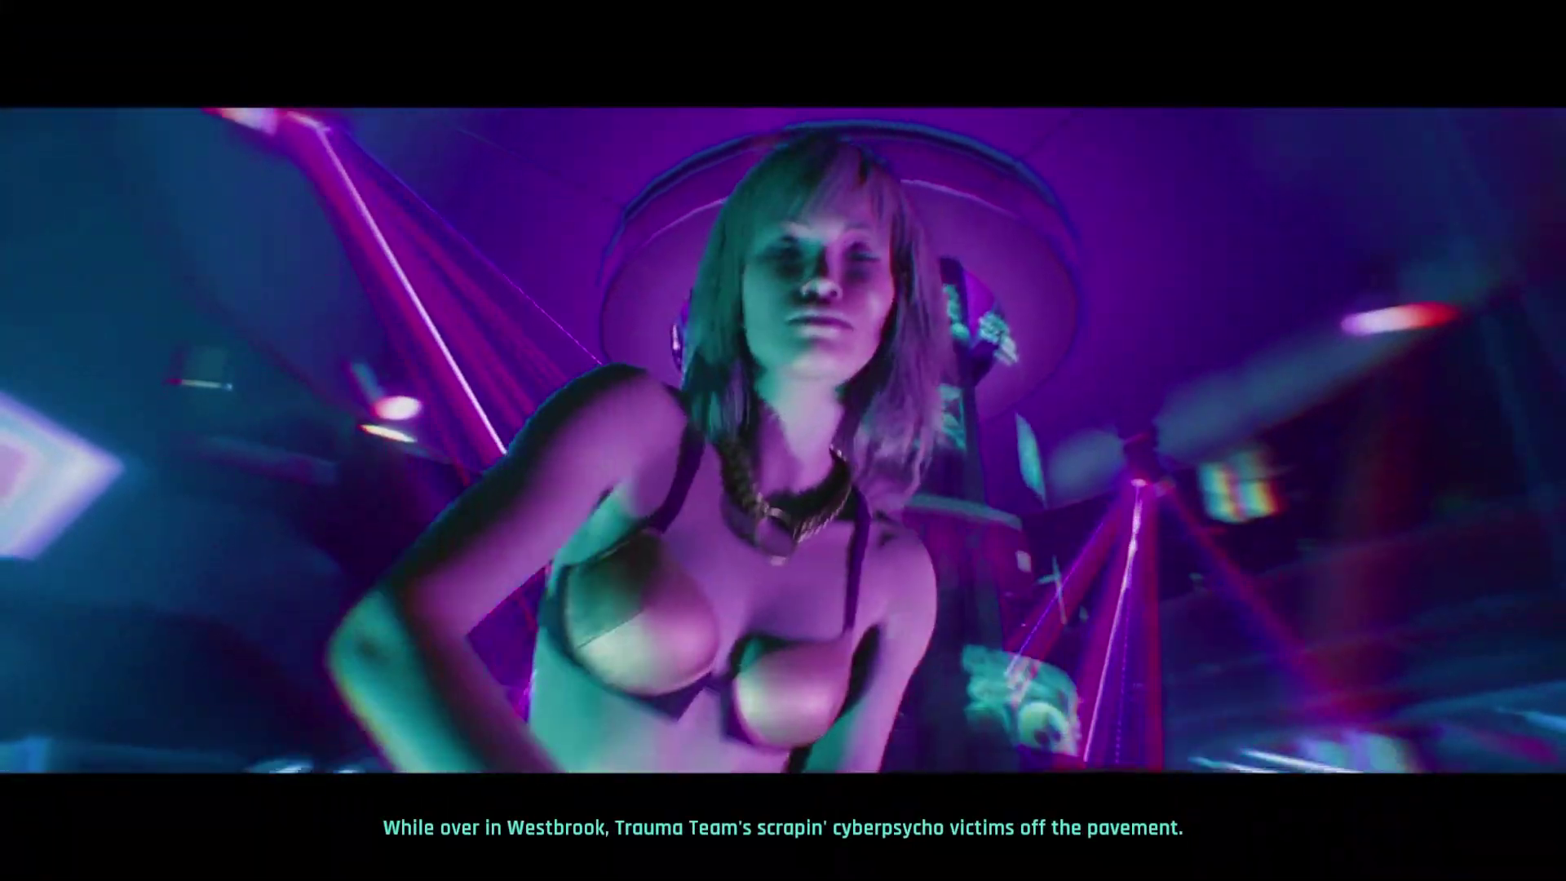
Skip the intro video and continue past the Cyberpunk 2077 title screen.
key("space")
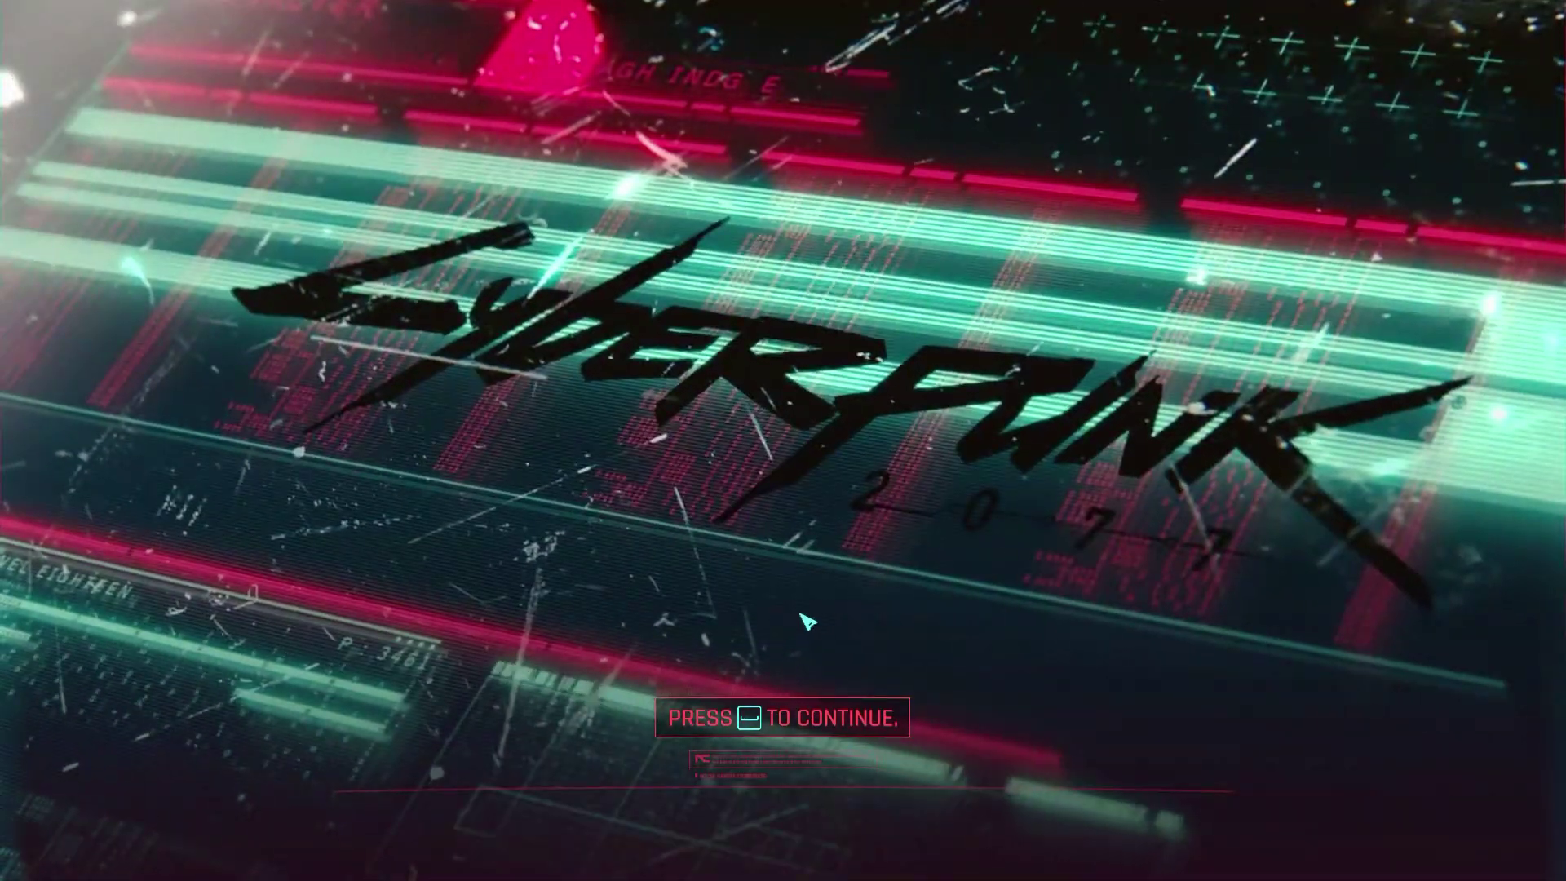
key("space")
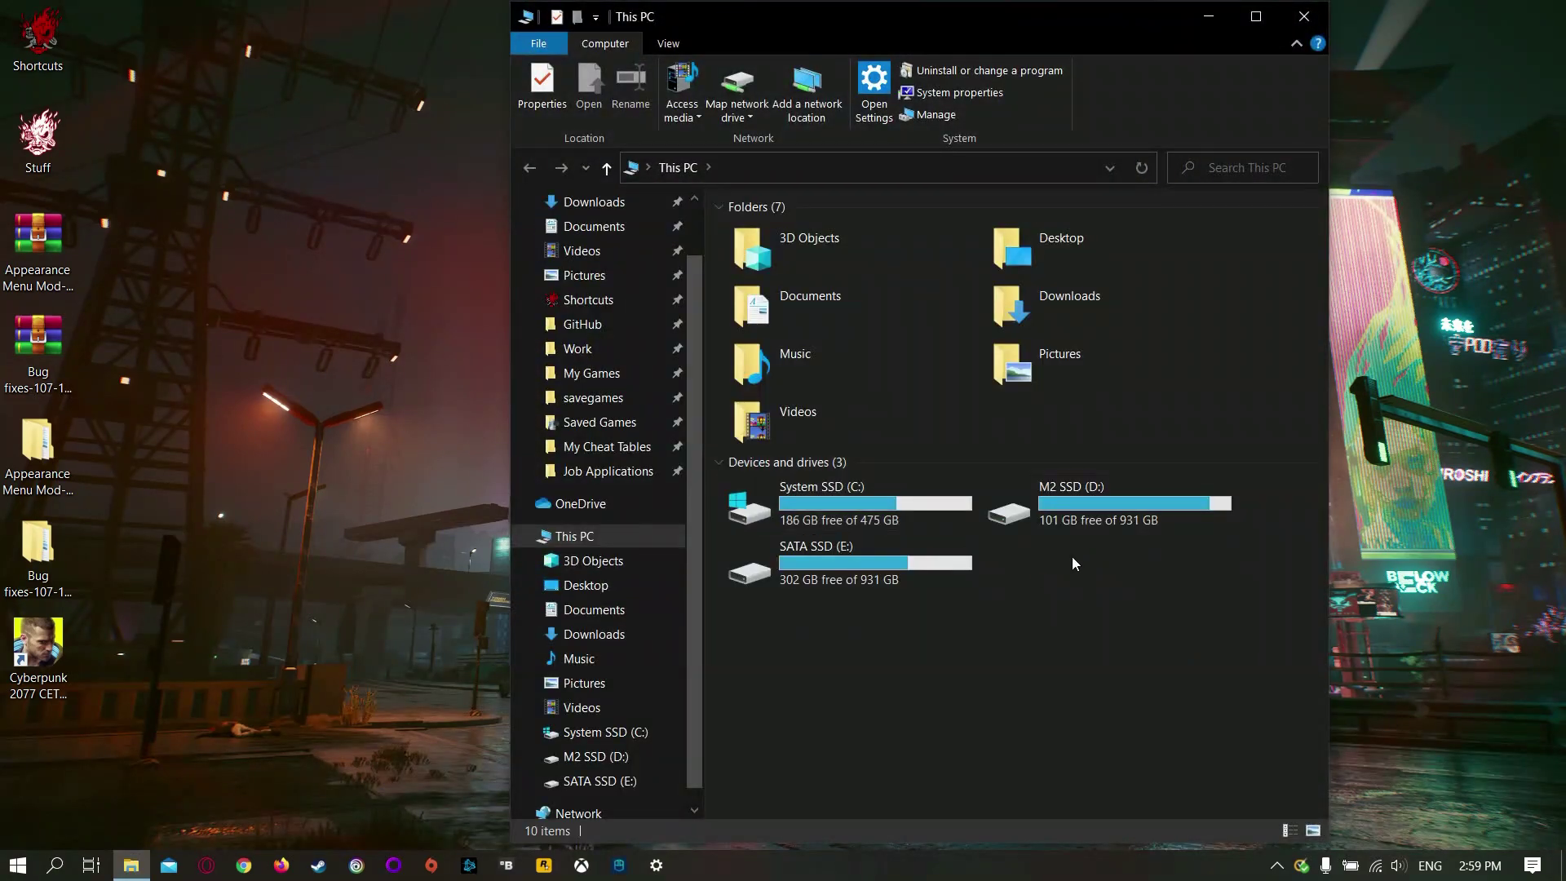
Select Cyberpunk2077.exe in the original game folder D:\Games\Cyberpunk 2077\bin\x64.
double_click(1093, 490)
double_click(788, 269)
double_click(820, 252)
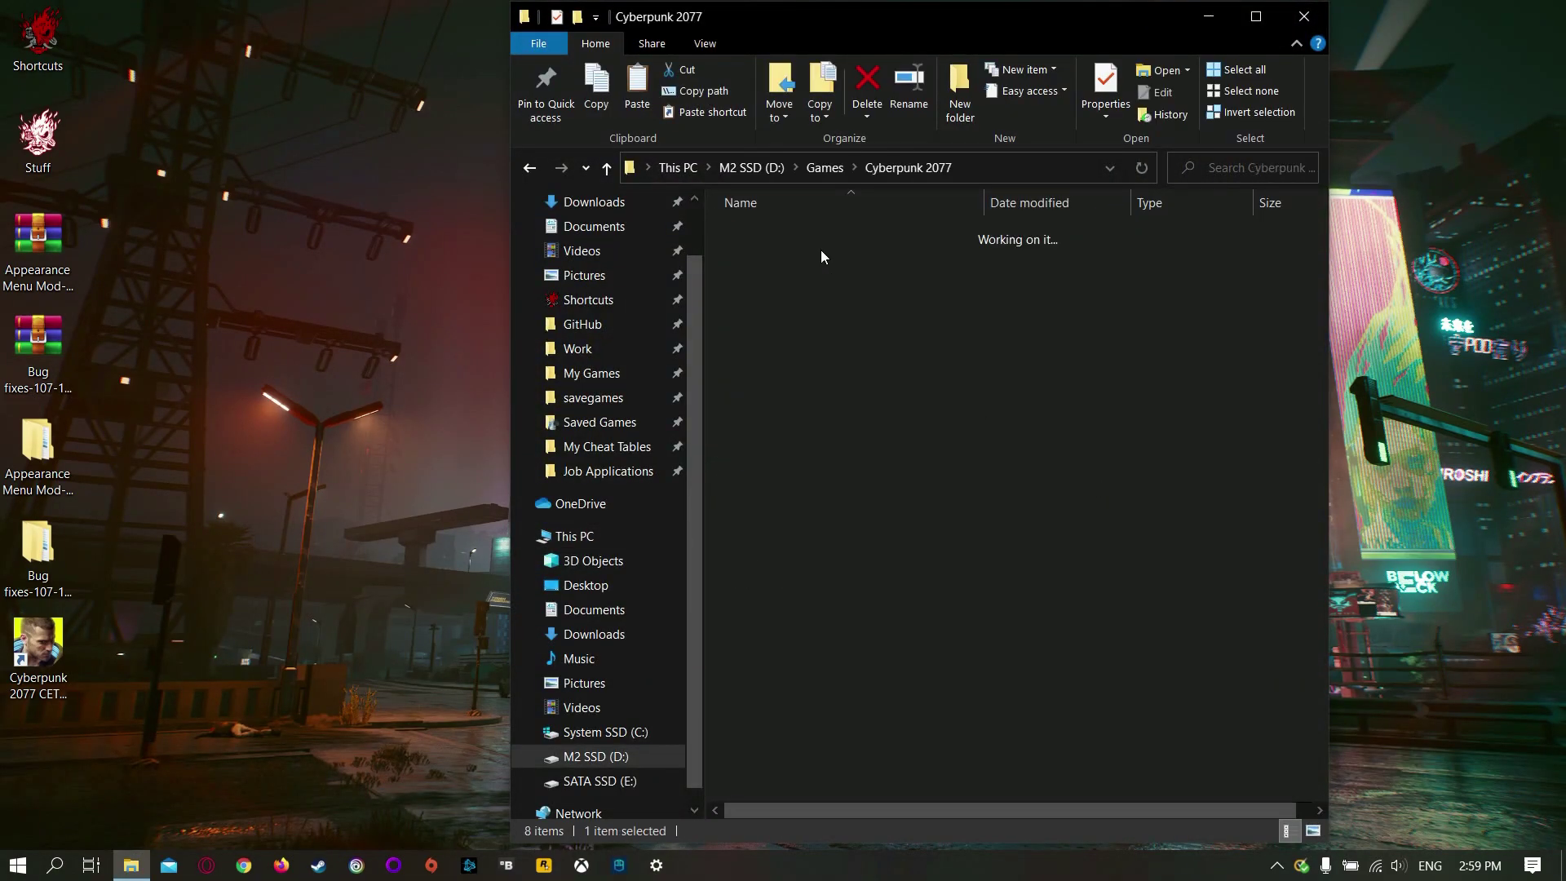
double_click(765, 324)
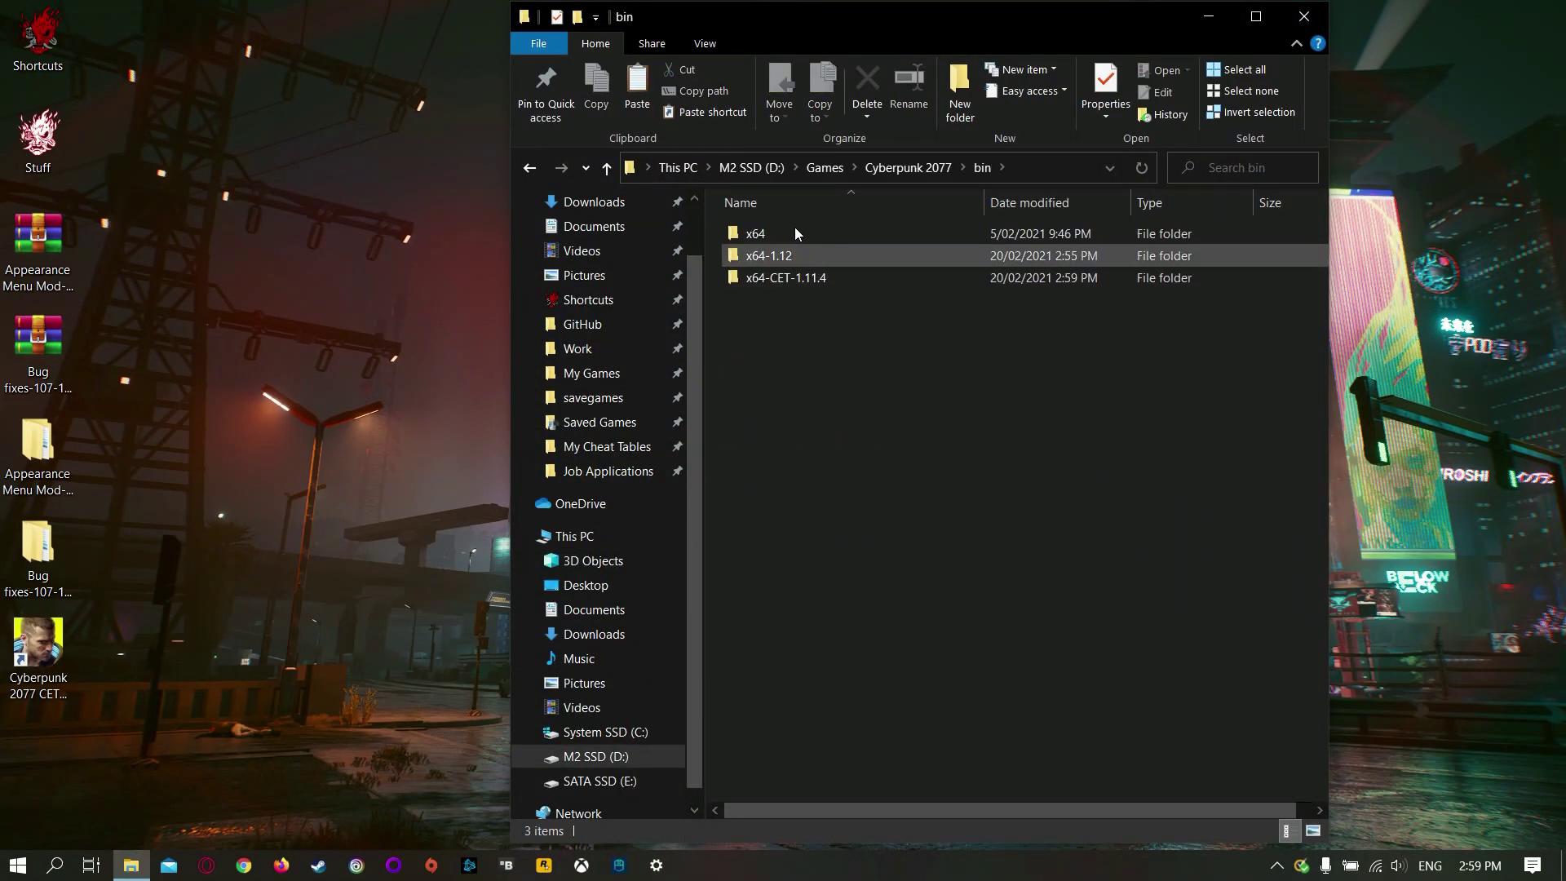
double_click(794, 230)
double_click(772, 364)
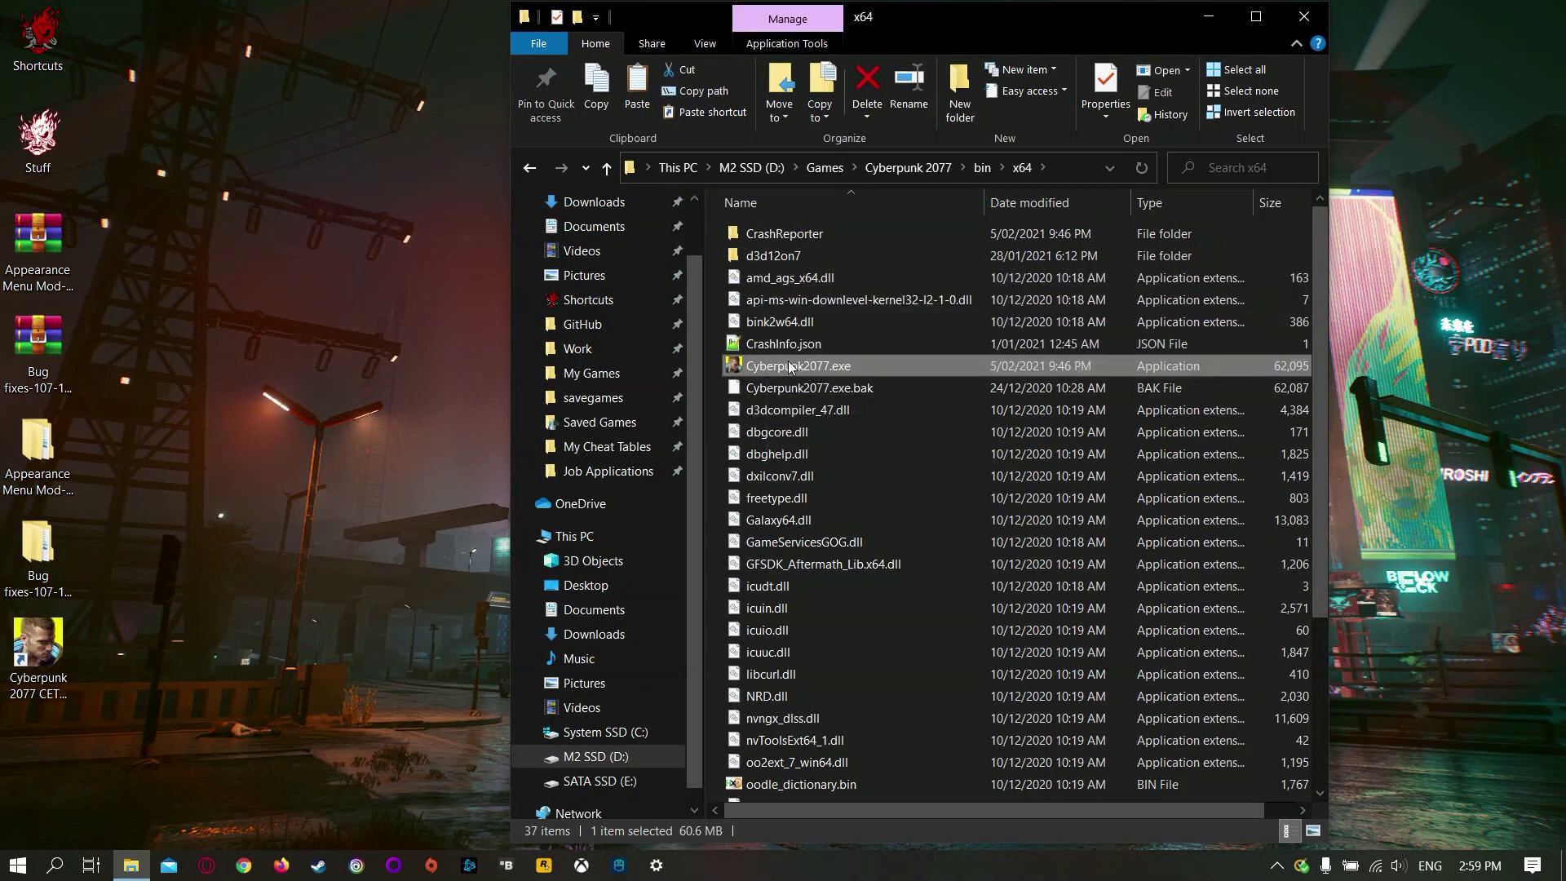